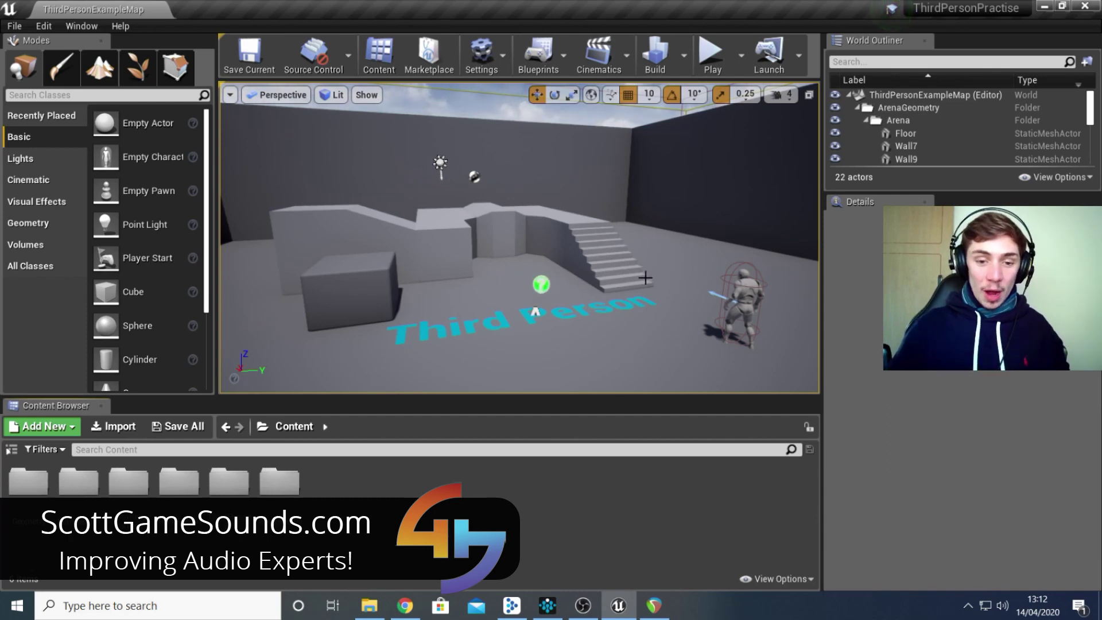
# - Play ThirdPersonExampleMap in the editor and run the character forward up to the wall
pyautogui.click(714, 56)
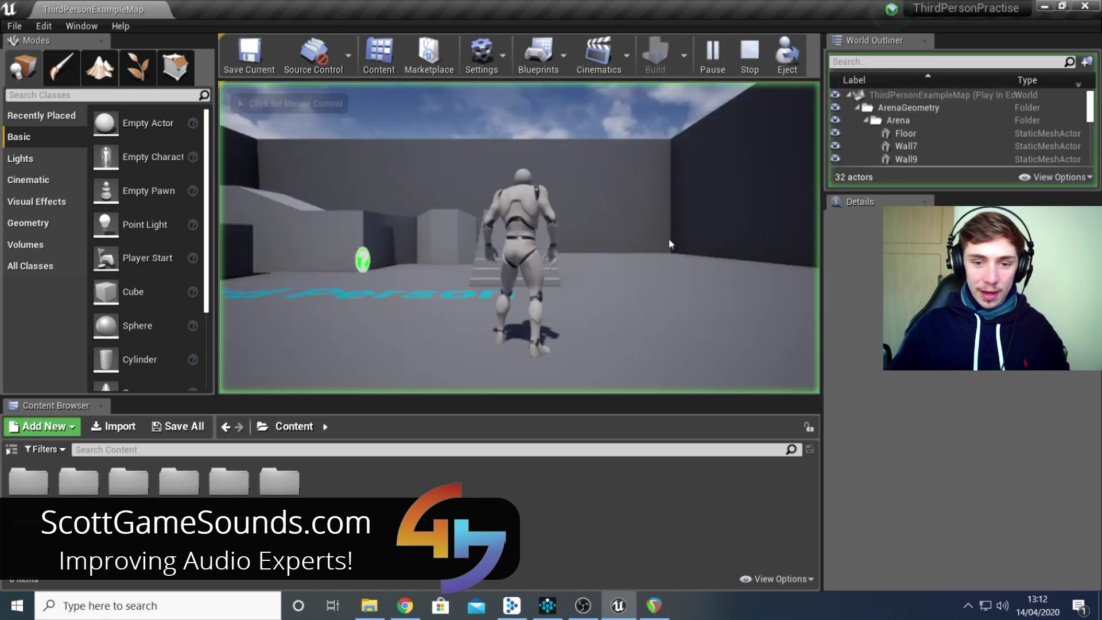
pyautogui.press('w')
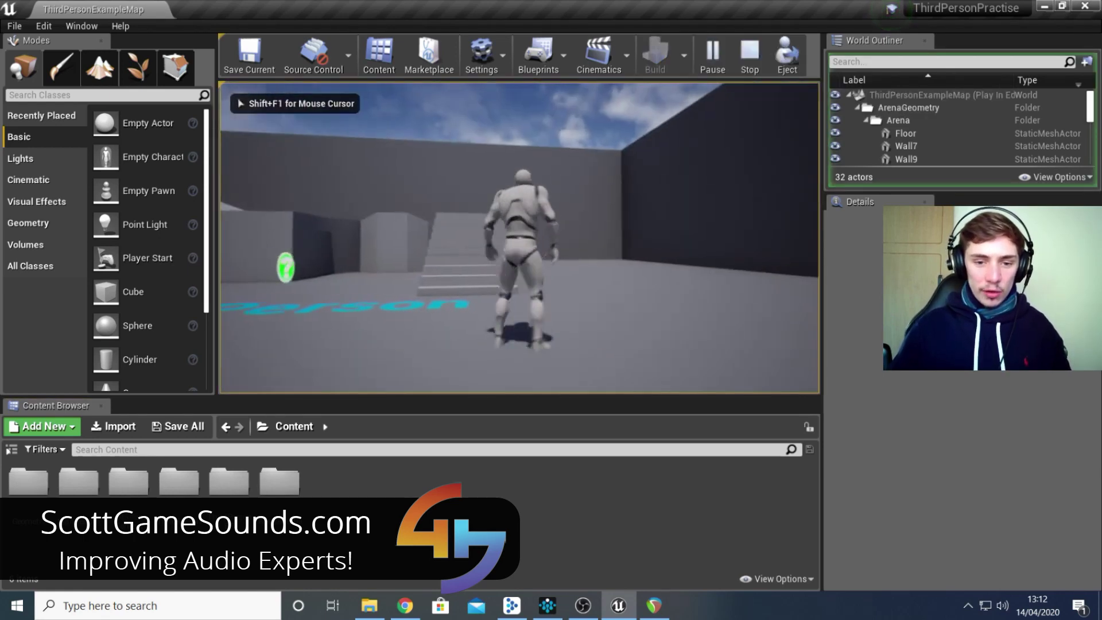
pyautogui.press('w')
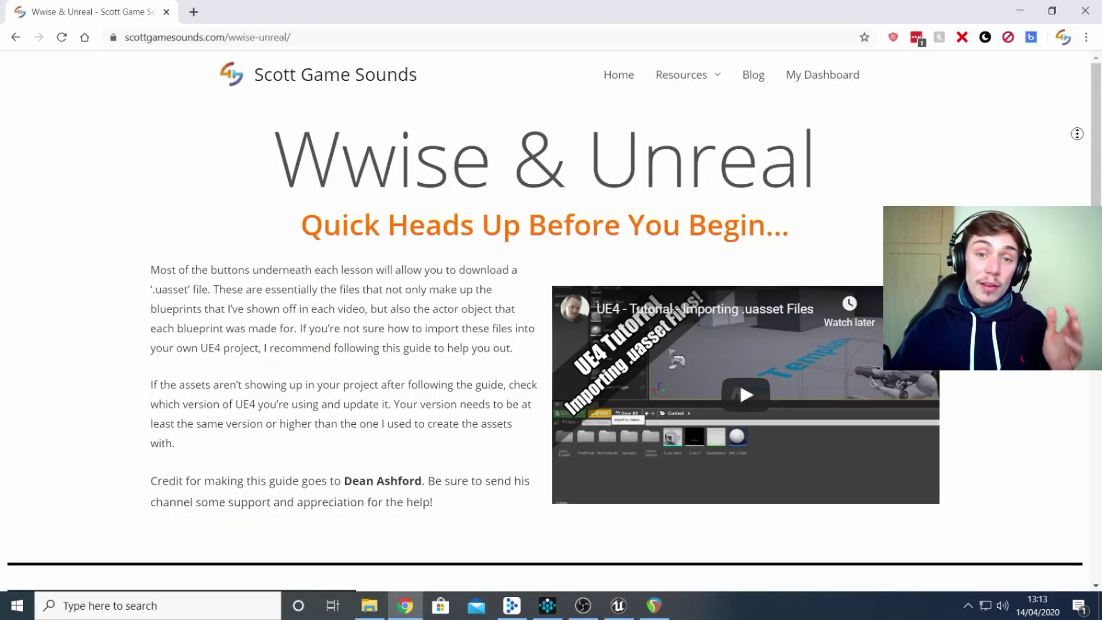
pyautogui.scroll(-1, 1070, 156)
pyautogui.scroll(-1, 1069, 156)
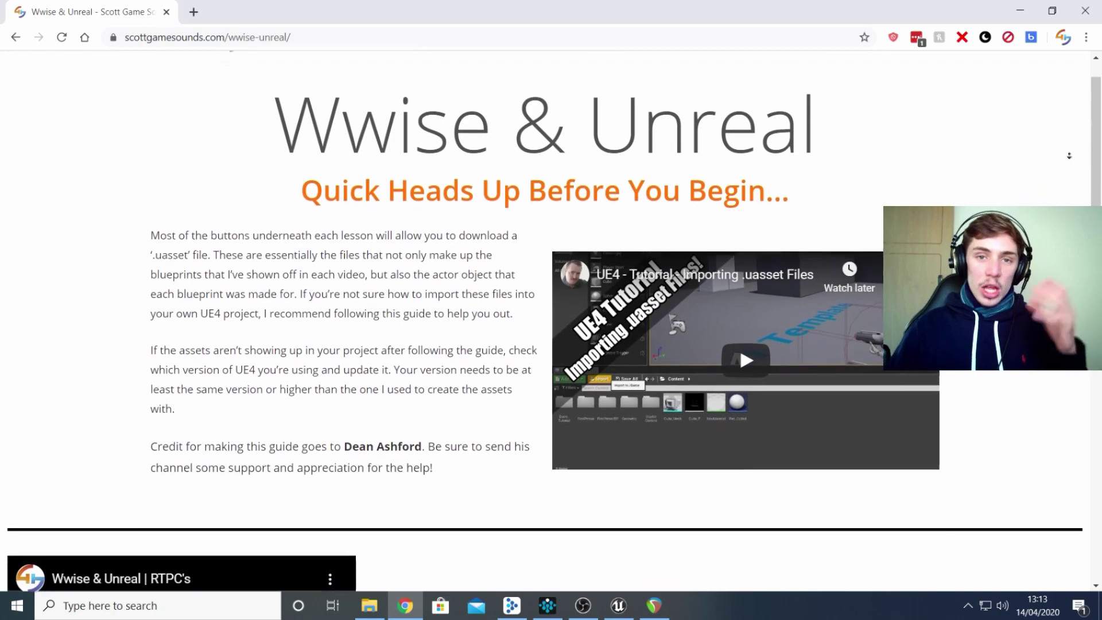
pyautogui.scroll(-1, 1069, 155)
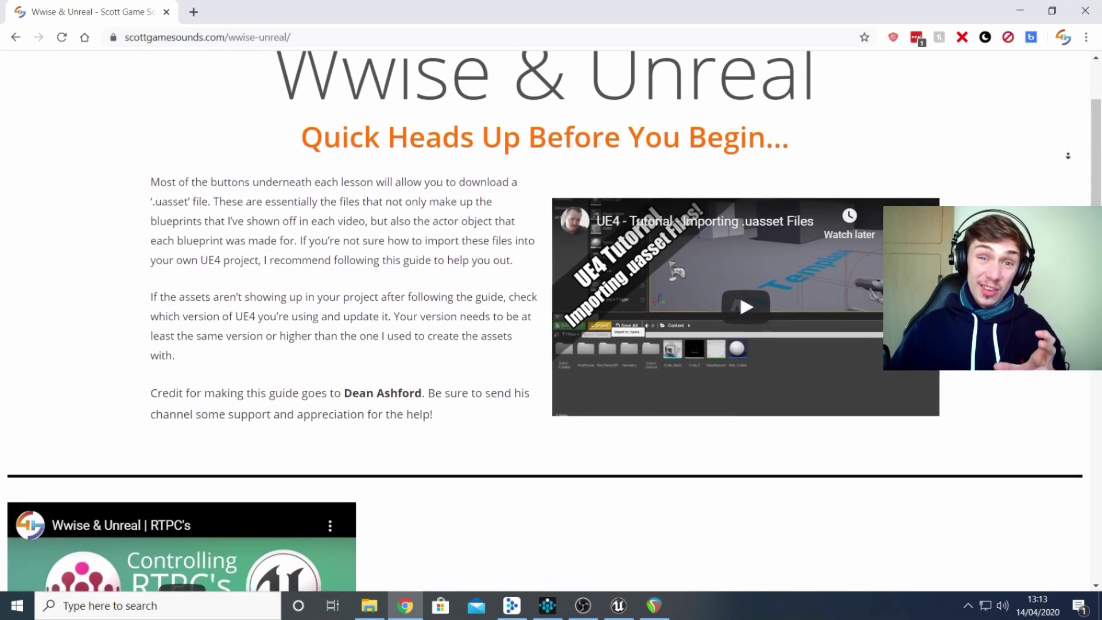
pyautogui.scroll(-1, 1064, 156)
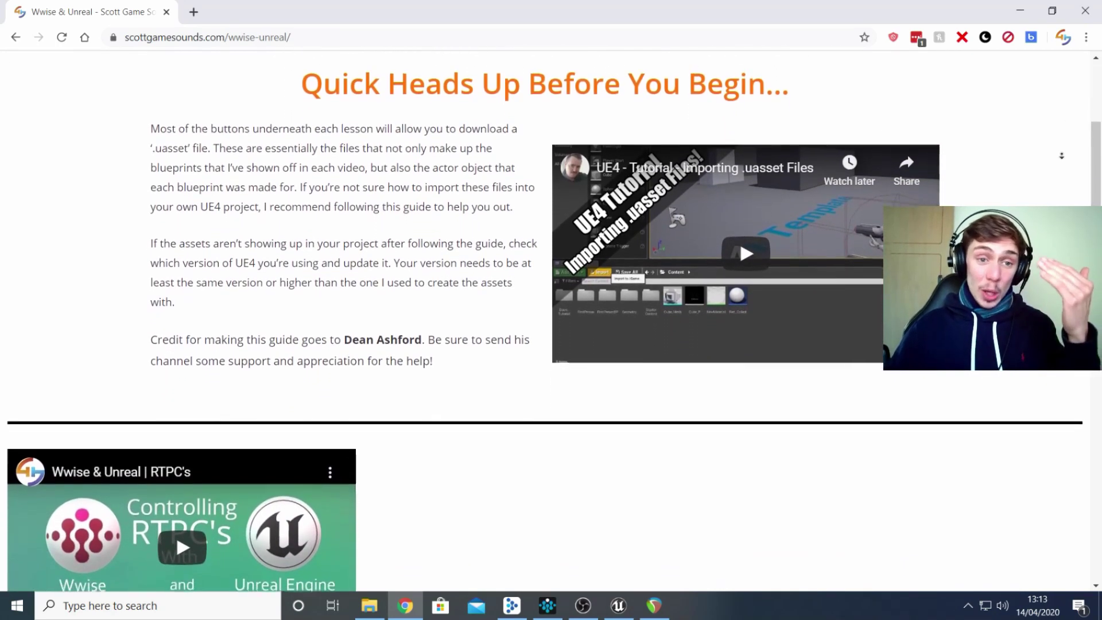
pyautogui.scroll(-2, 1061, 161)
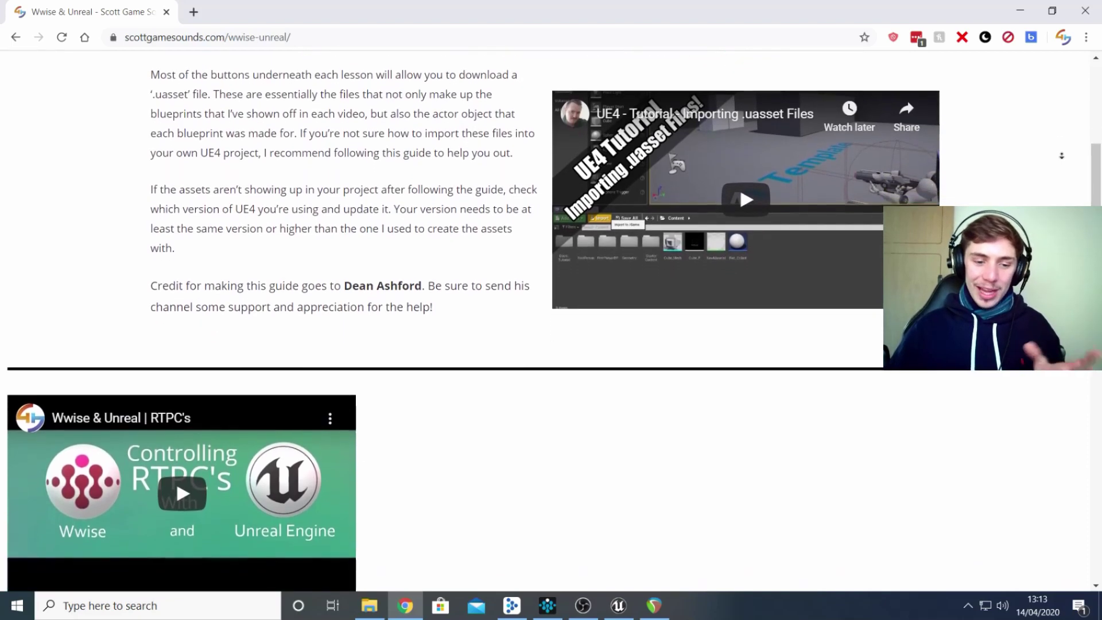
pyautogui.scroll(-3, 1060, 168)
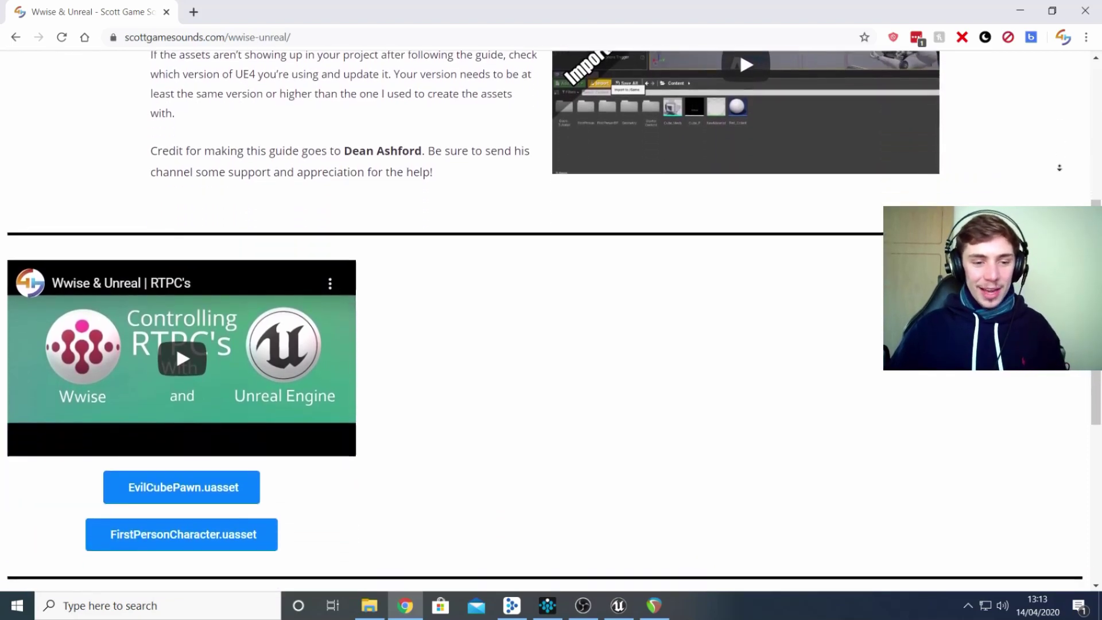
pyautogui.scroll(-3, 1060, 168)
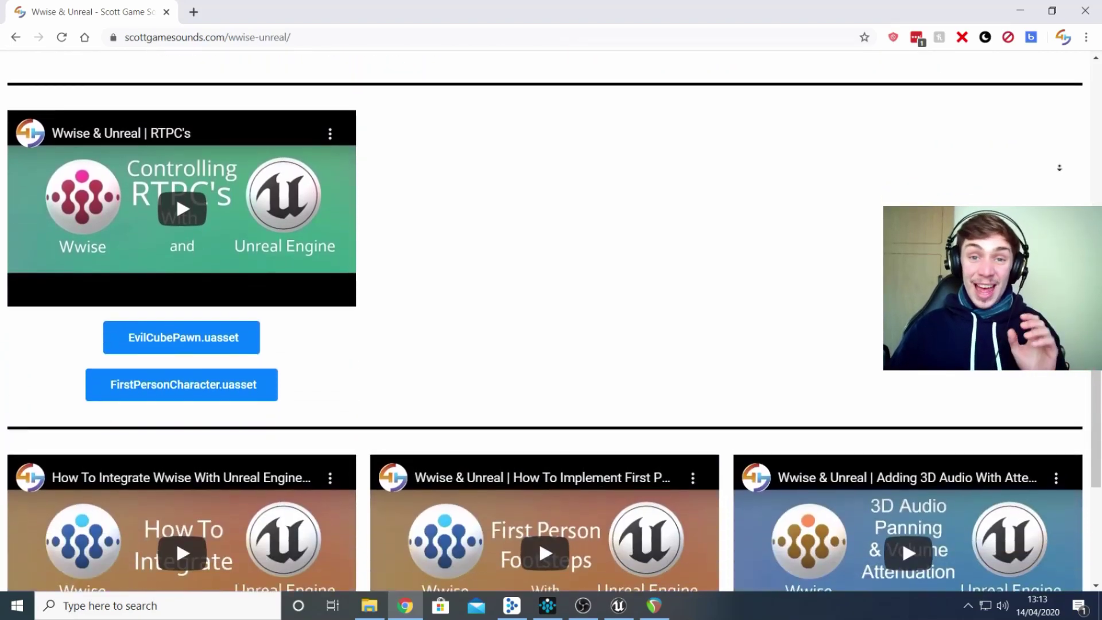
pyautogui.scroll(-3, 1060, 168)
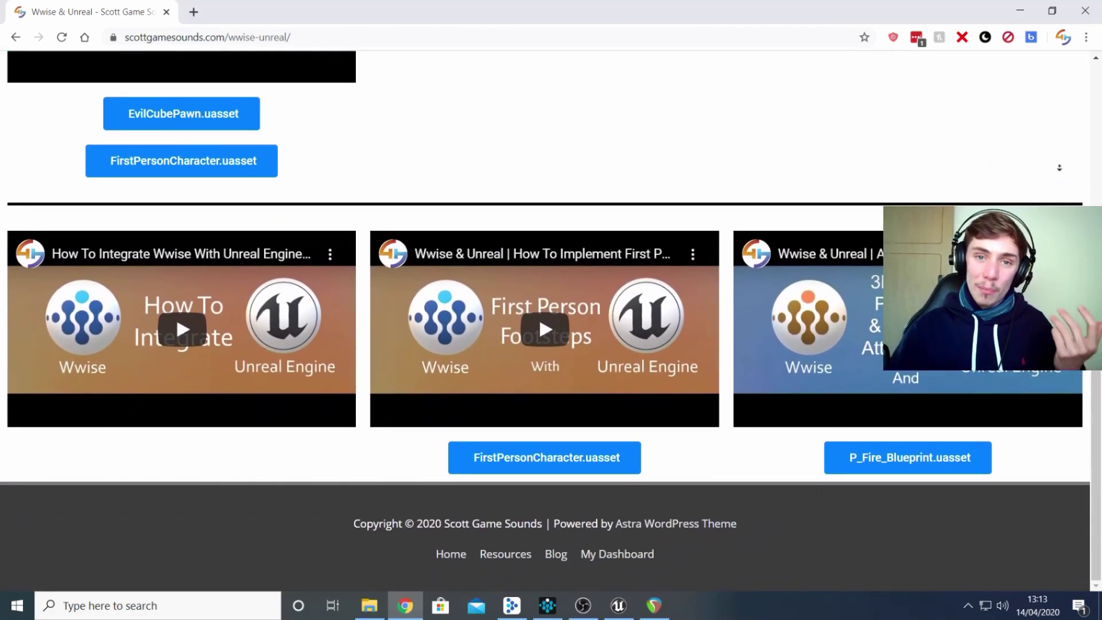
pyautogui.scroll(8, 551, 322)
pyautogui.press('Home')
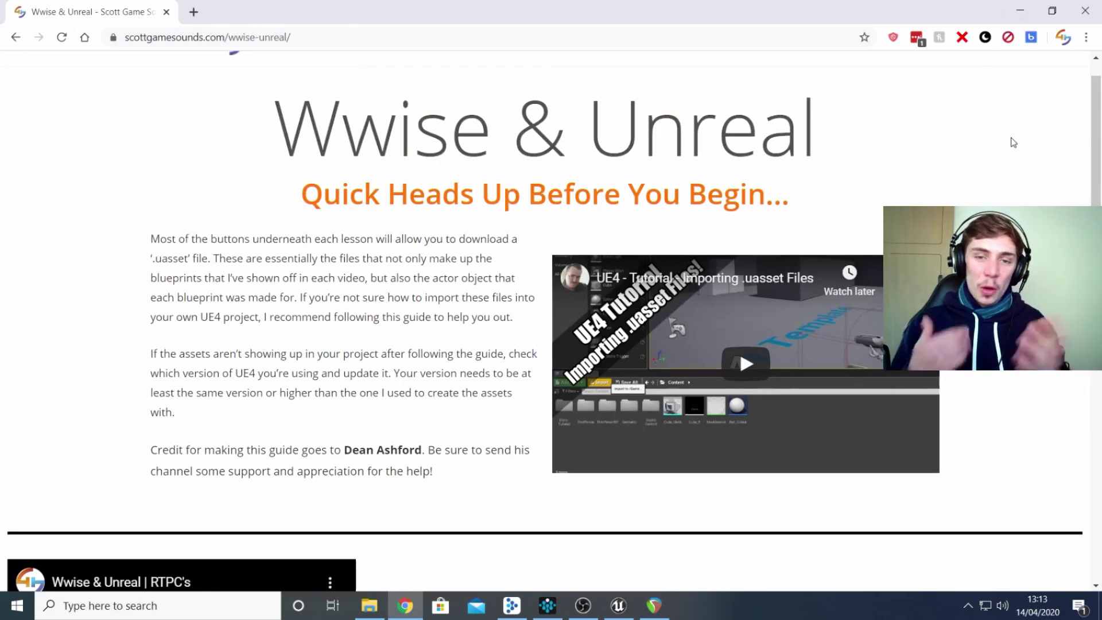
# - Switch from Unreal to the Wwise project showing the Footsteps random container
pyautogui.hotkey('alt', 'Tab')
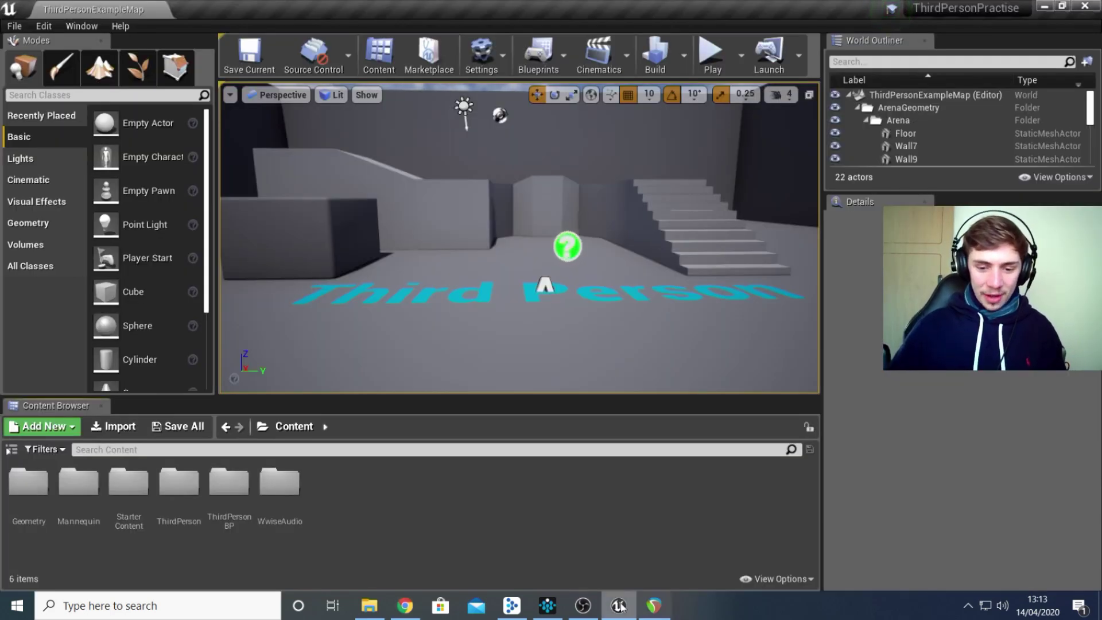
pyautogui.click(548, 606)
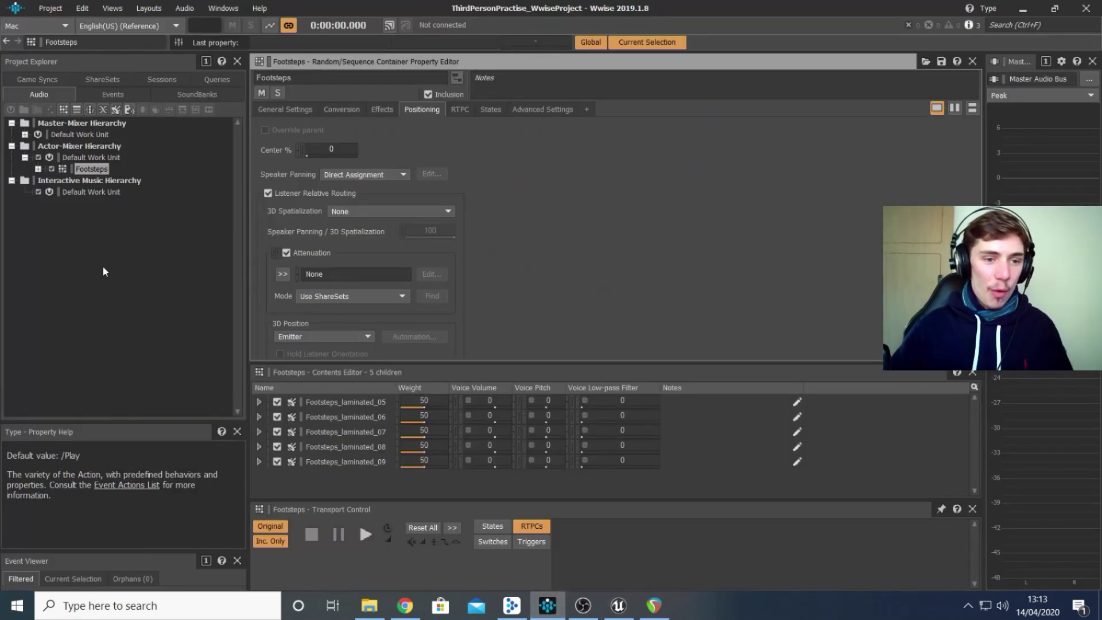
pyautogui.click(94, 170)
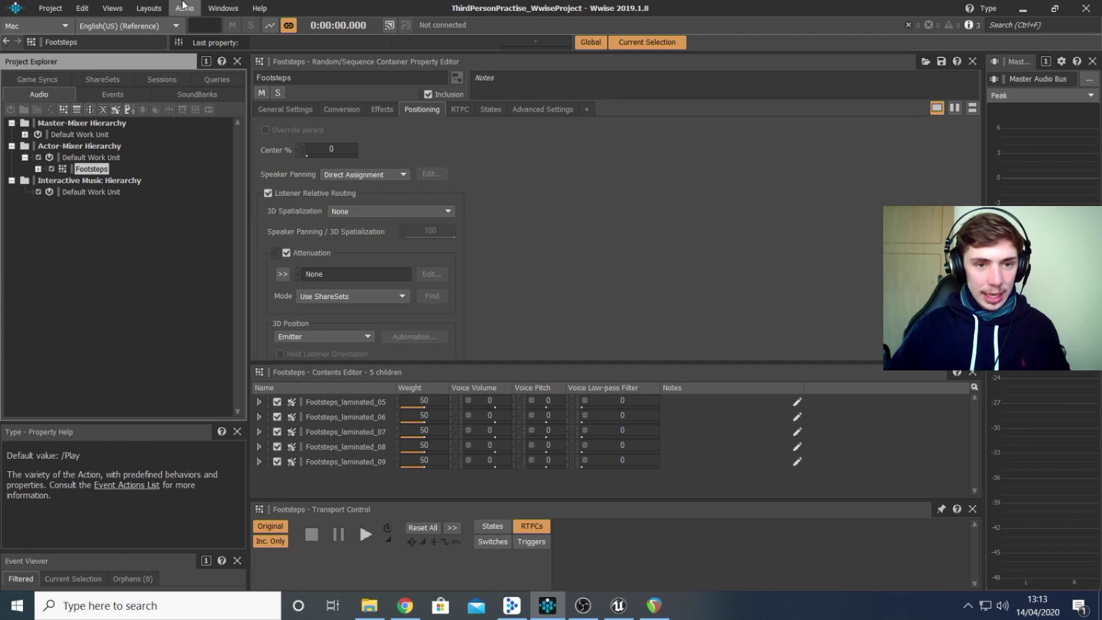
pyautogui.click(149, 8)
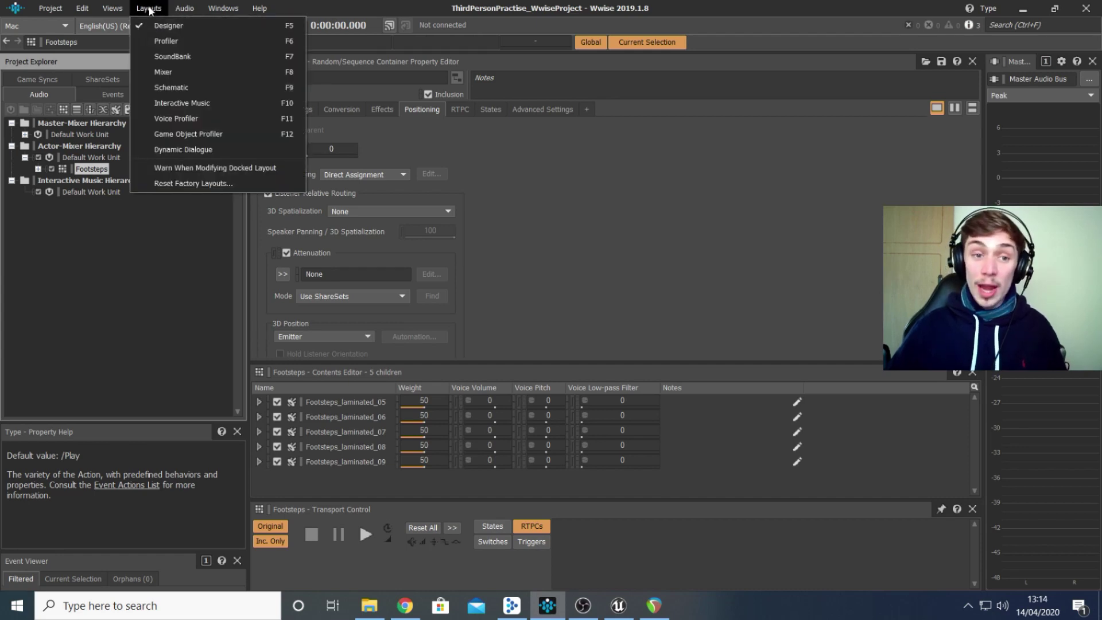
pyautogui.click(155, 26)
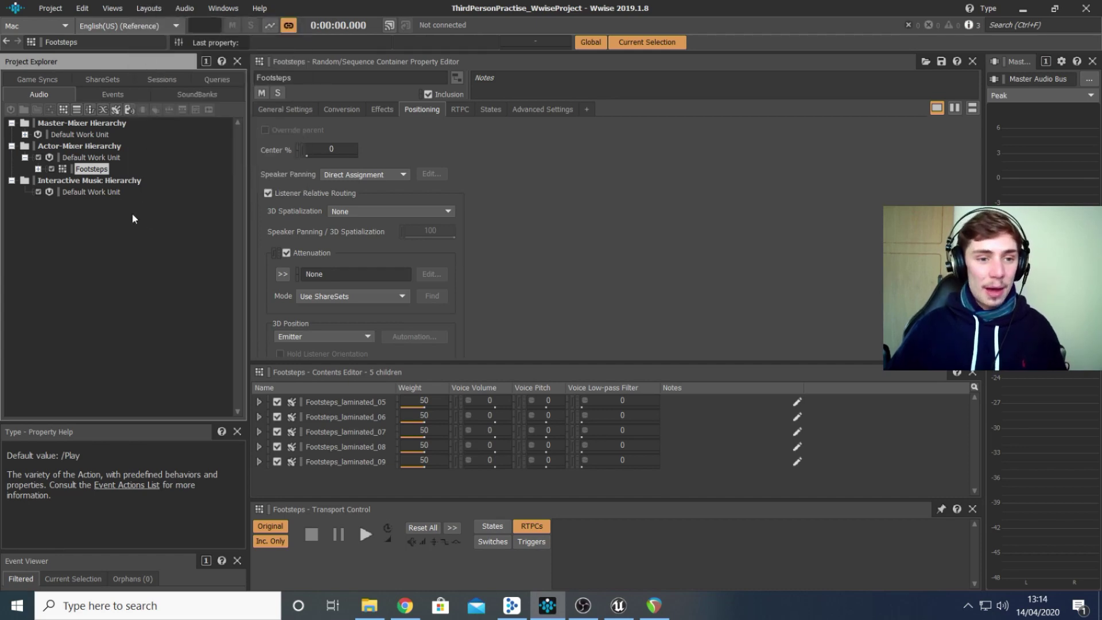
pyautogui.click(91, 157)
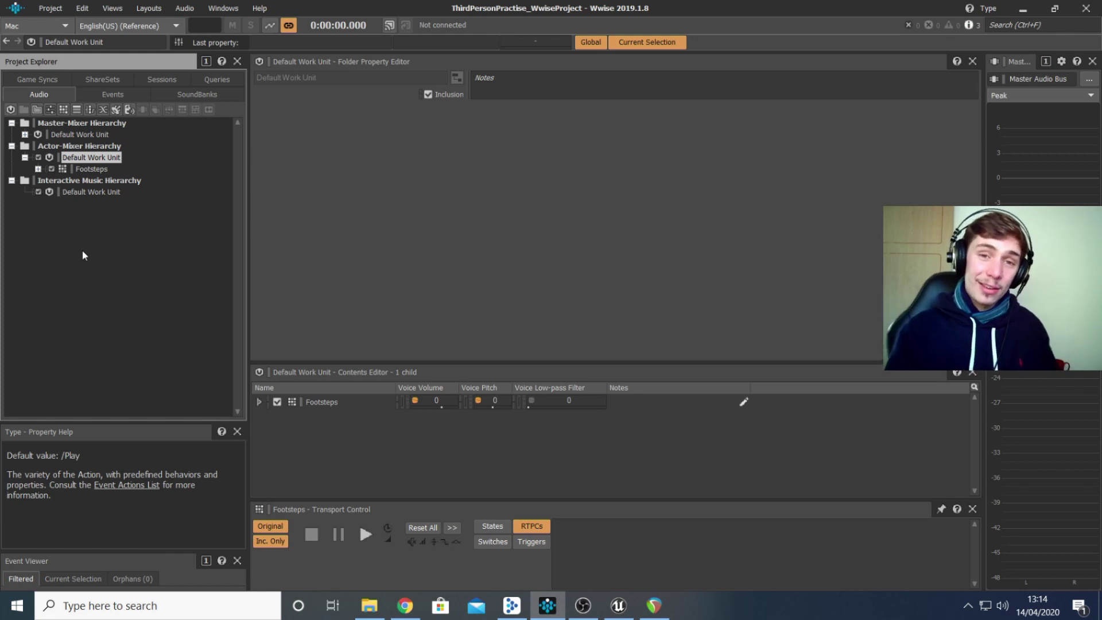
pyautogui.click(91, 170)
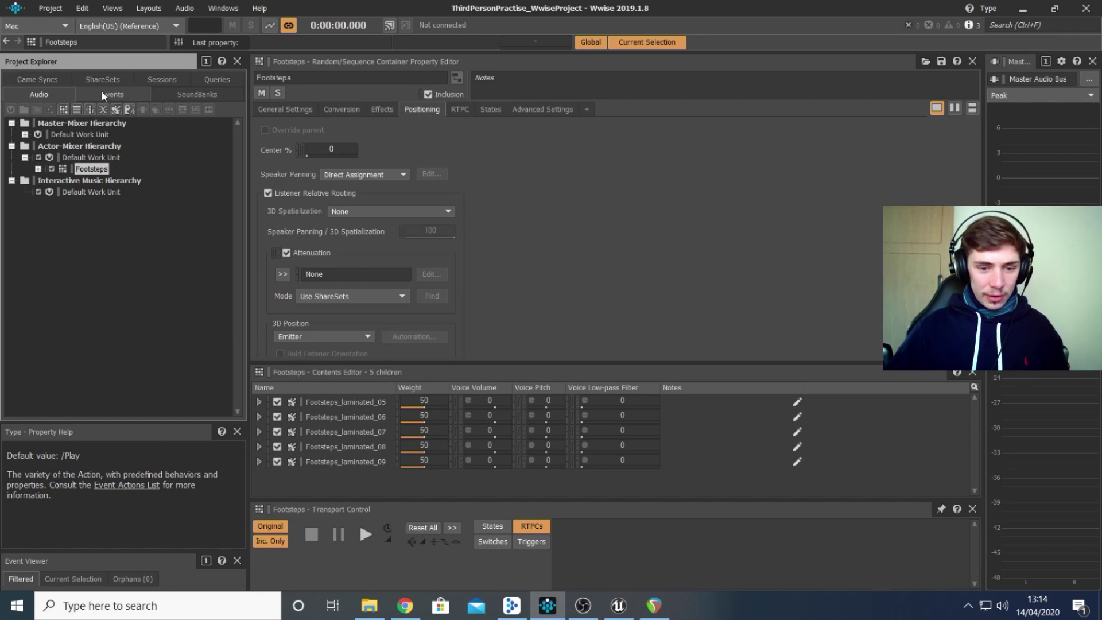
# - Play random footsteps from the Footsteps container six times, viewing its General Settings
pyautogui.click(274, 111)
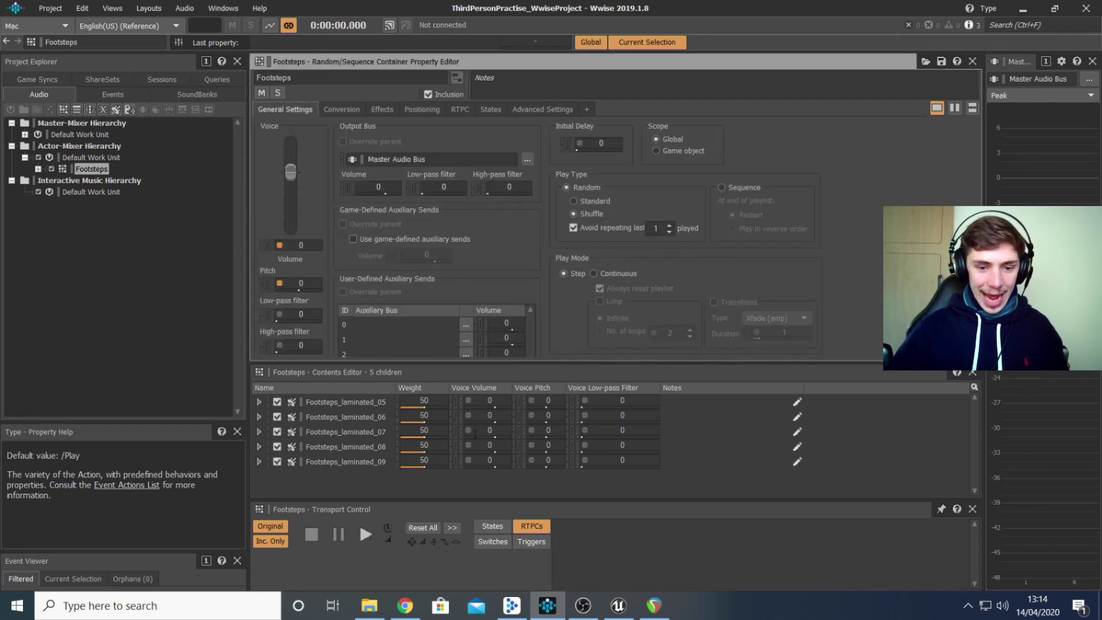
pyautogui.click(363, 537)
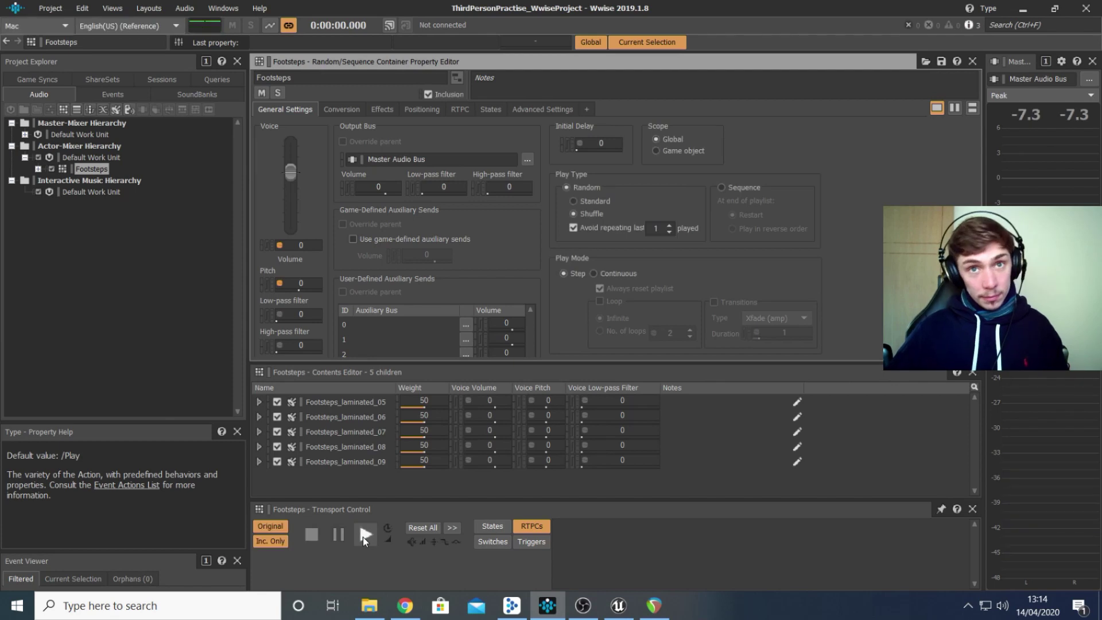
pyautogui.click(363, 536)
pyautogui.click(364, 537)
pyautogui.click(365, 536)
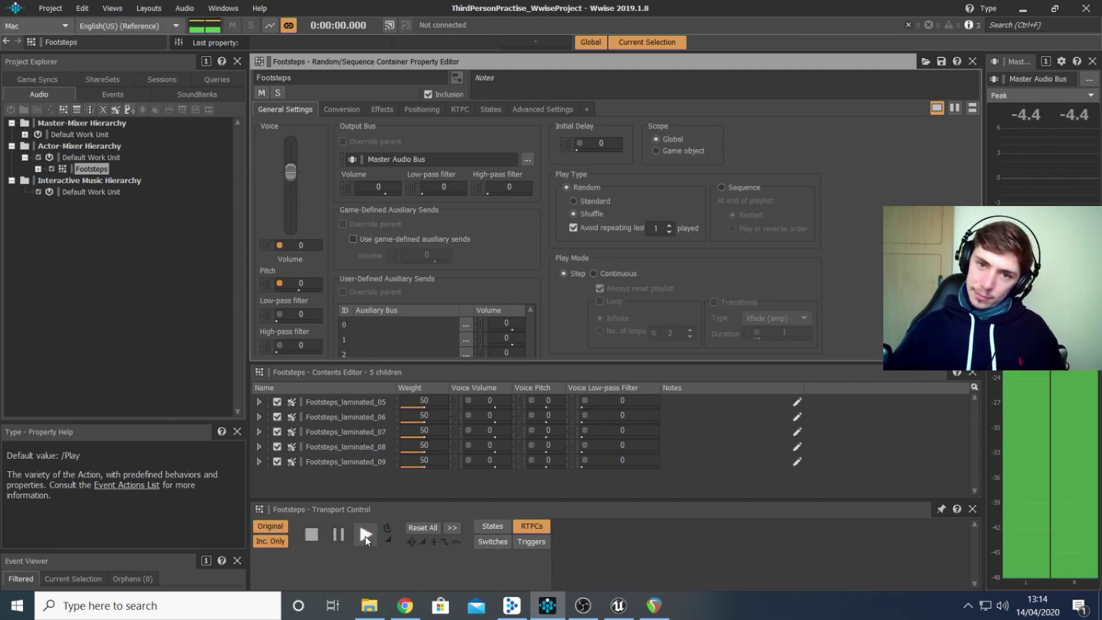
pyautogui.click(365, 537)
pyautogui.click(365, 536)
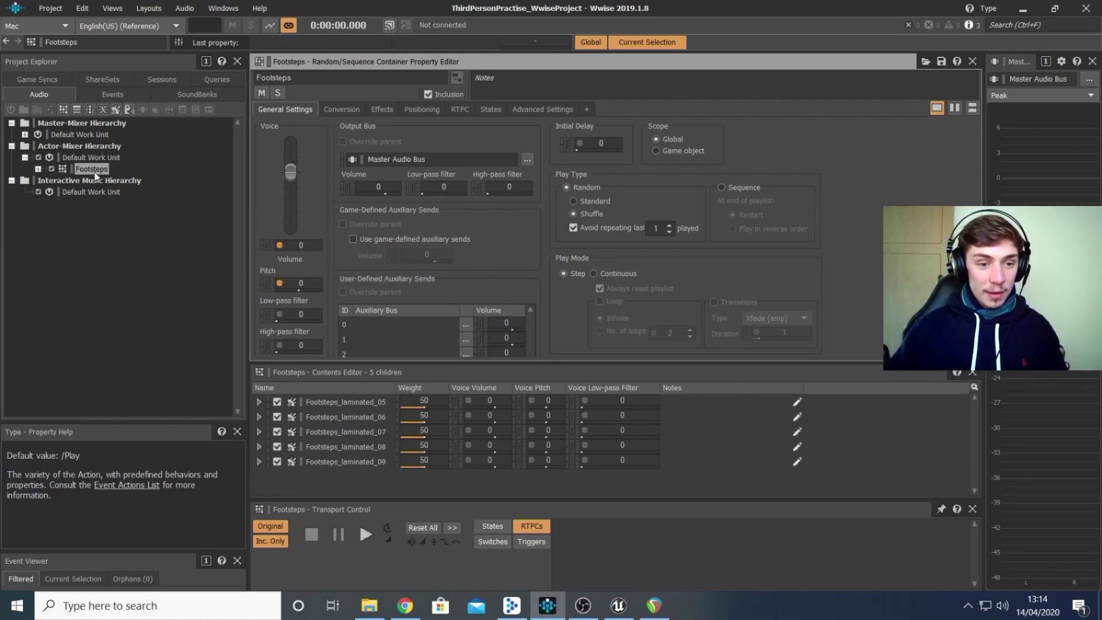
# - Open the Footsteps event from the Events tab
pyautogui.click(110, 94)
pyautogui.click(84, 149)
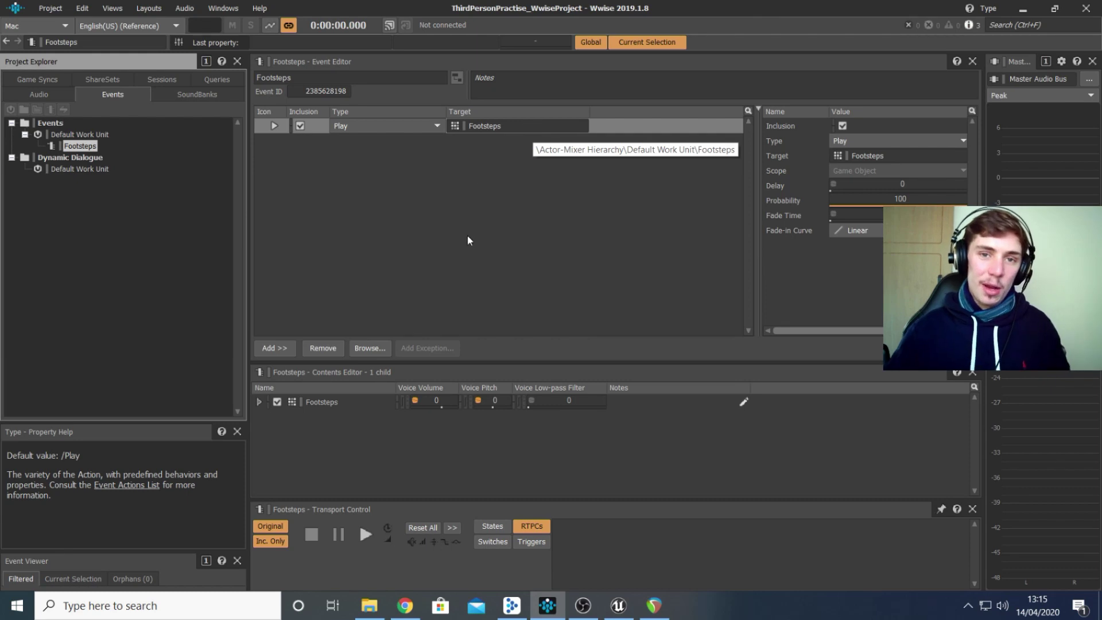
# - Bring up the Layouts menu while the Footsteps event stays open
pyautogui.click(150, 8)
# - Switch to the SoundBank layout, generate all SoundBanks, and return to the Unreal editor
pyautogui.click(175, 58)
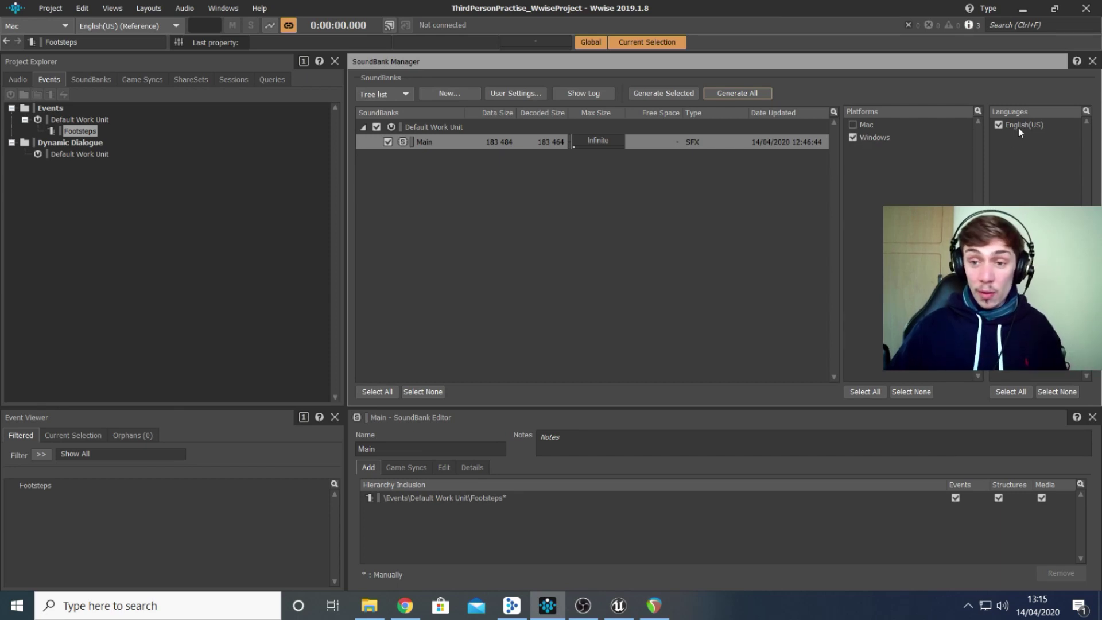
pyautogui.click(753, 95)
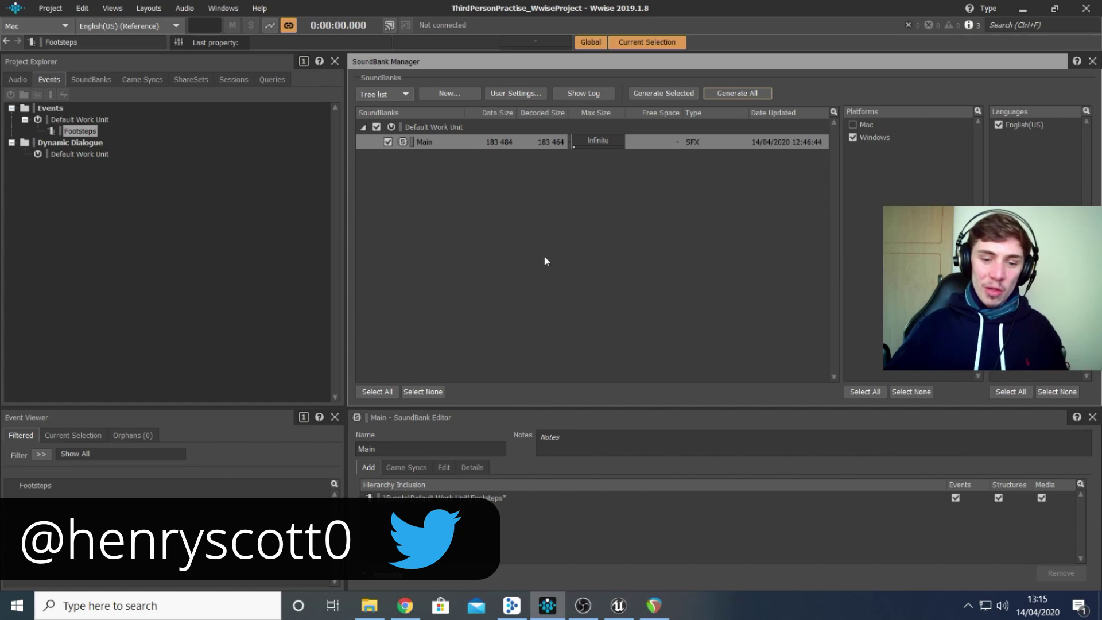
pyautogui.click(619, 606)
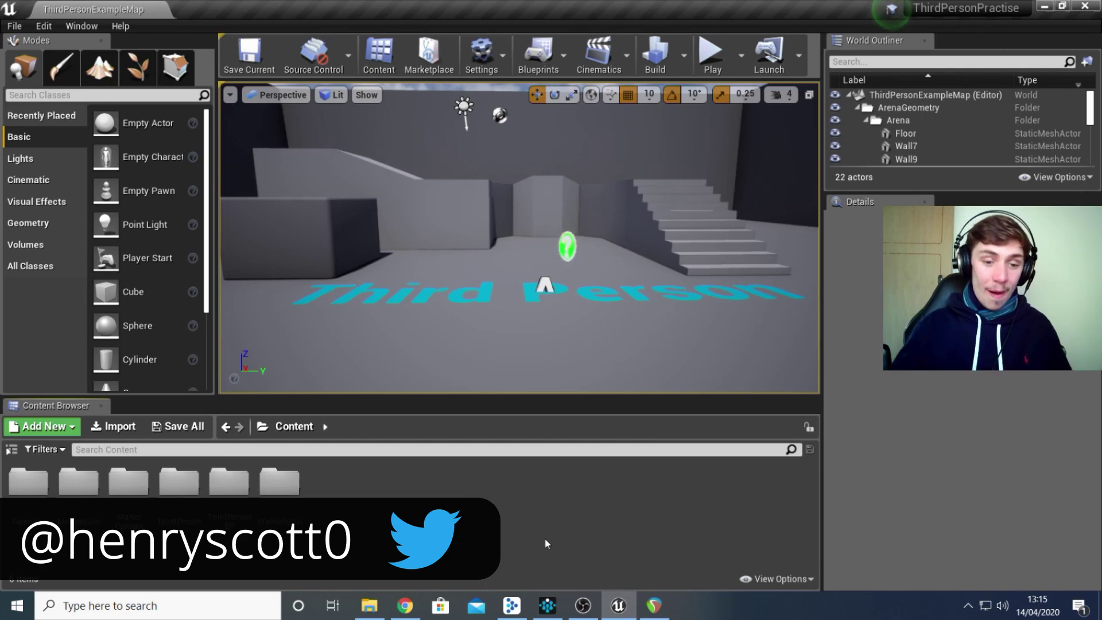
# - Open the WwiseAudio folder and bring up the add-content menu beside its Windows folder
pyautogui.doubleClick(285, 491)
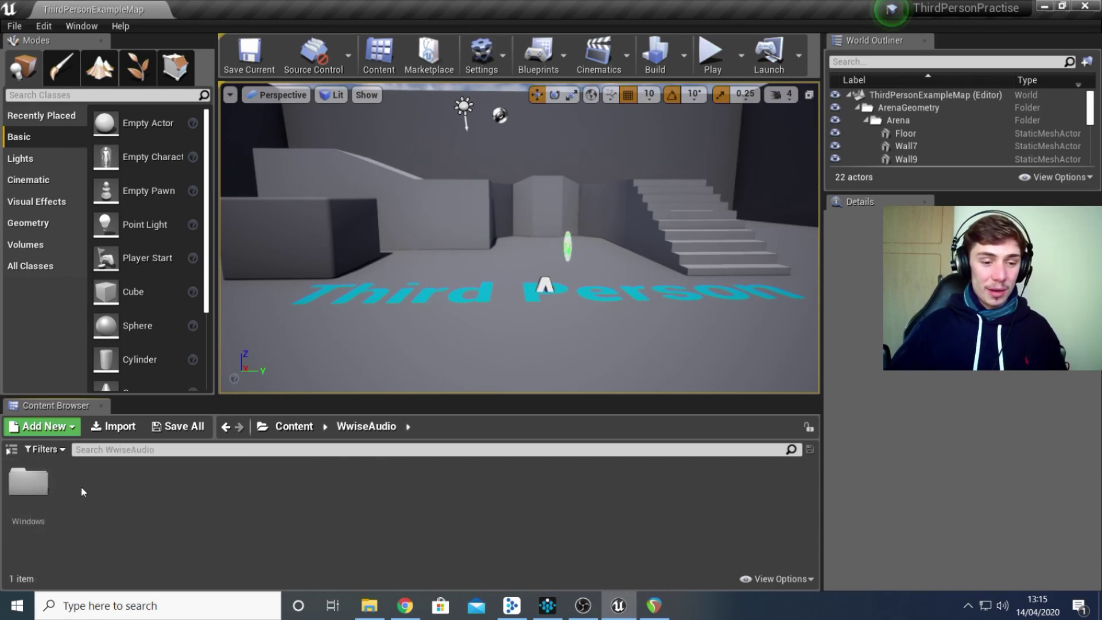
pyautogui.rightClick(82, 488)
# - Create an Audiokinetic Bank named 'Main' in the WwiseAudio folder
pyautogui.moveTo(172, 392)
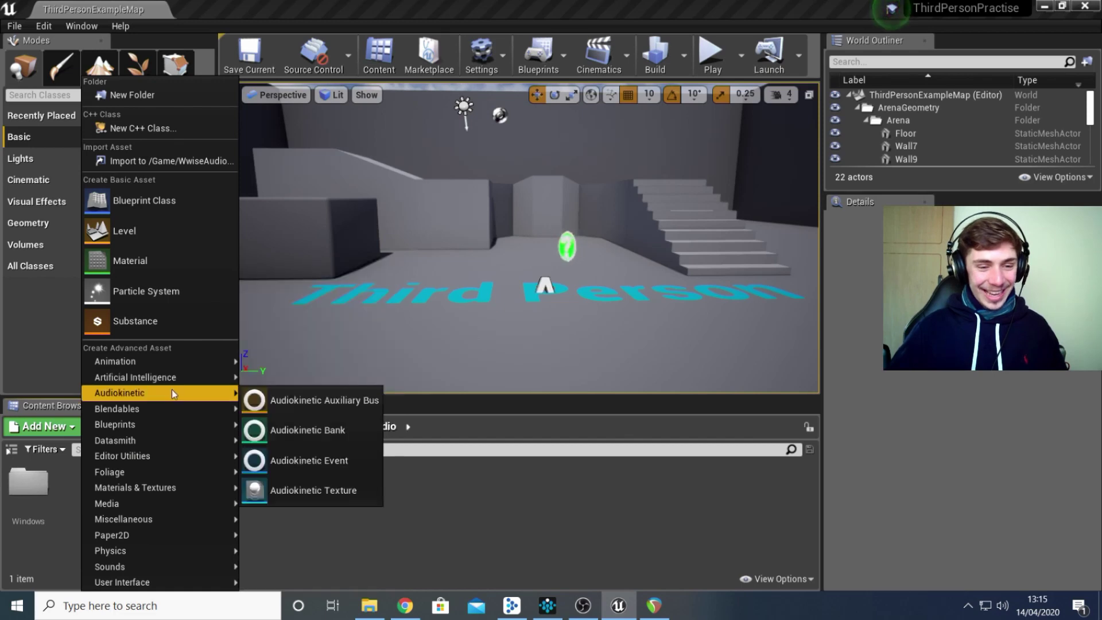
pyautogui.click(357, 432)
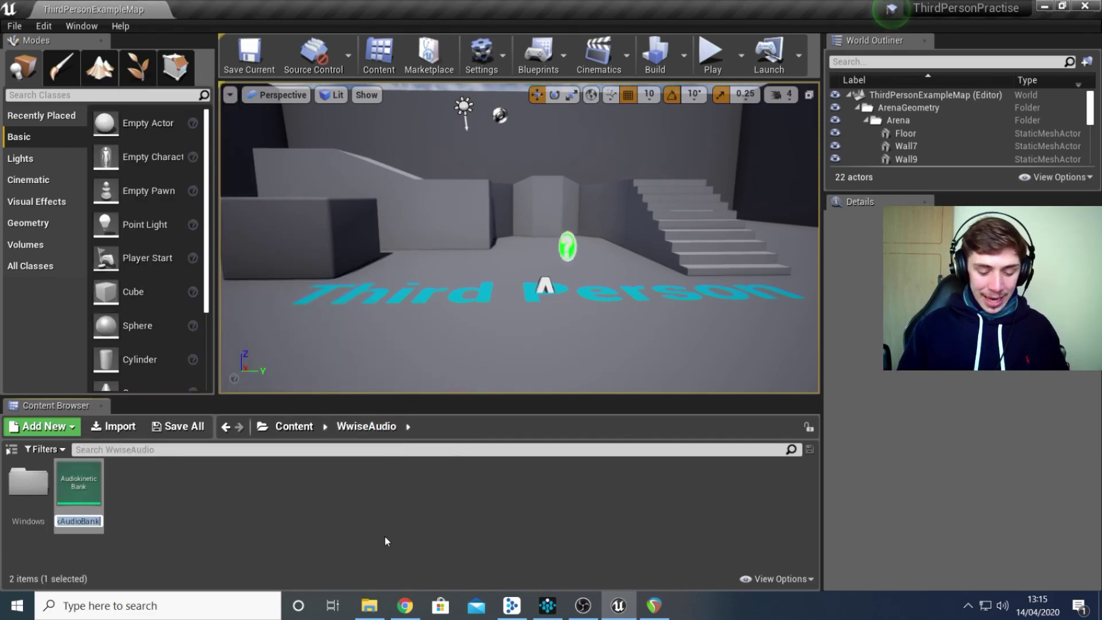
pyautogui.write('Main')
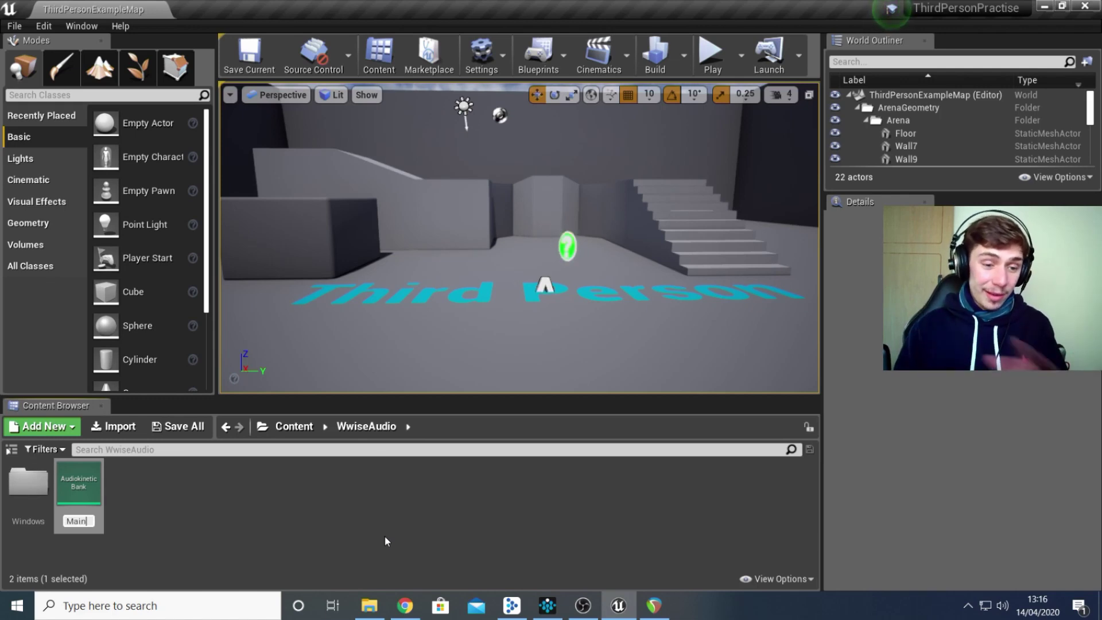
pyautogui.press('Return')
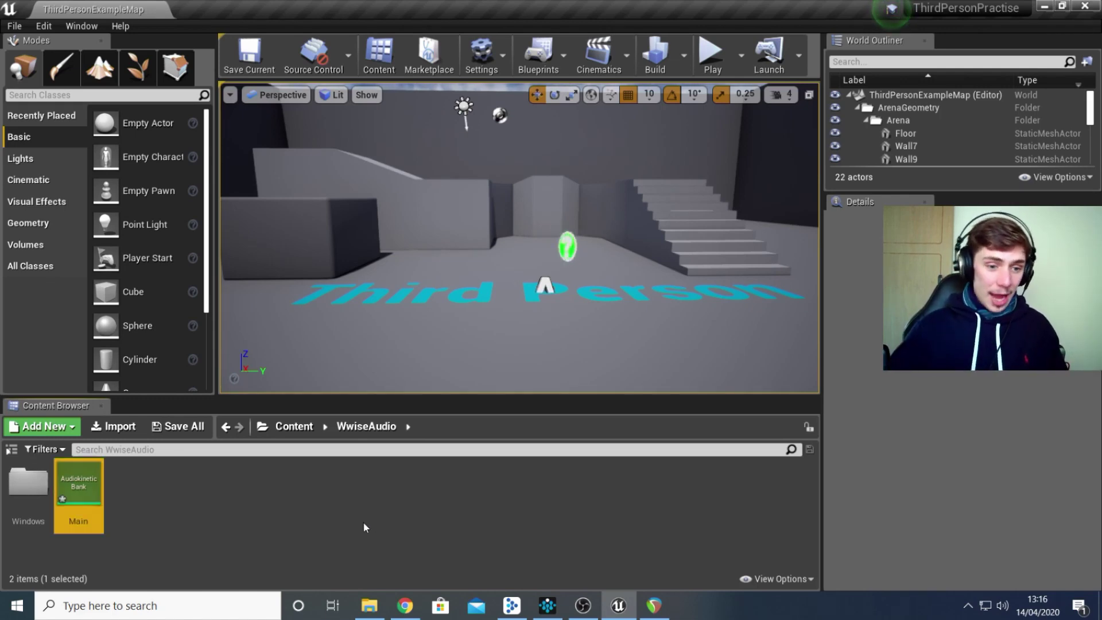
# - Create an Audiokinetic Event named 'Footsteps' in the same folder
pyautogui.rightClick(129, 491)
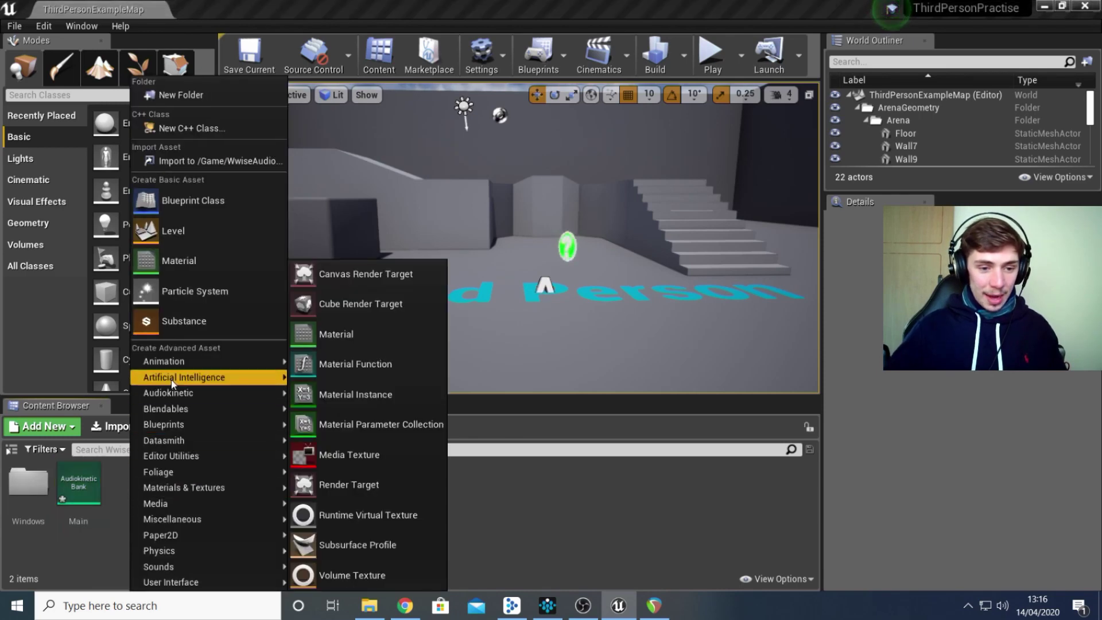
pyautogui.moveTo(171, 380)
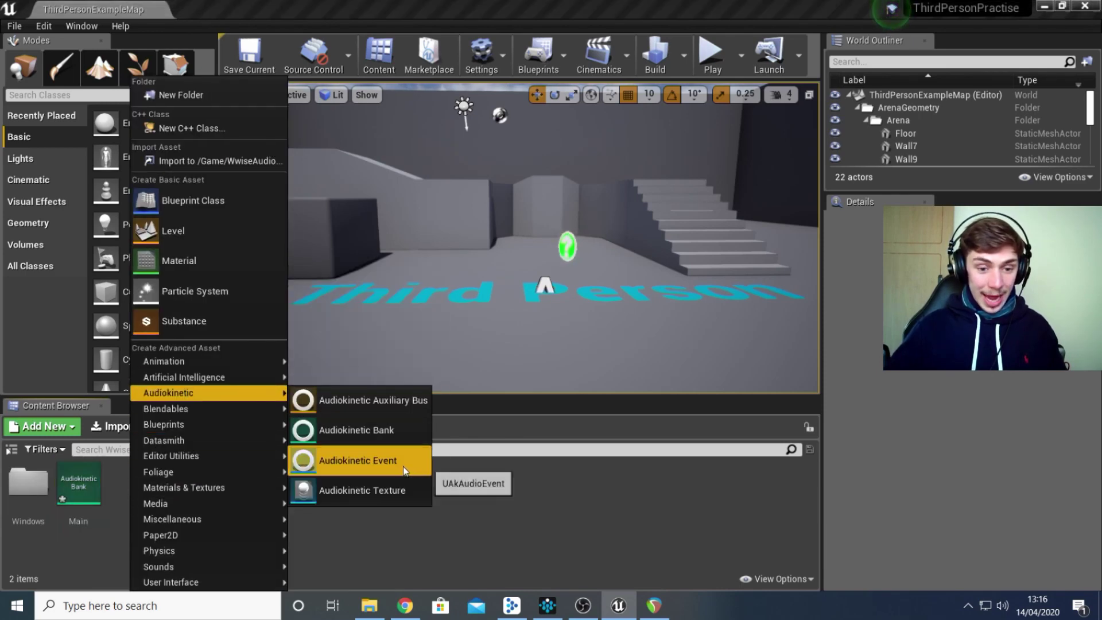
pyautogui.click(403, 465)
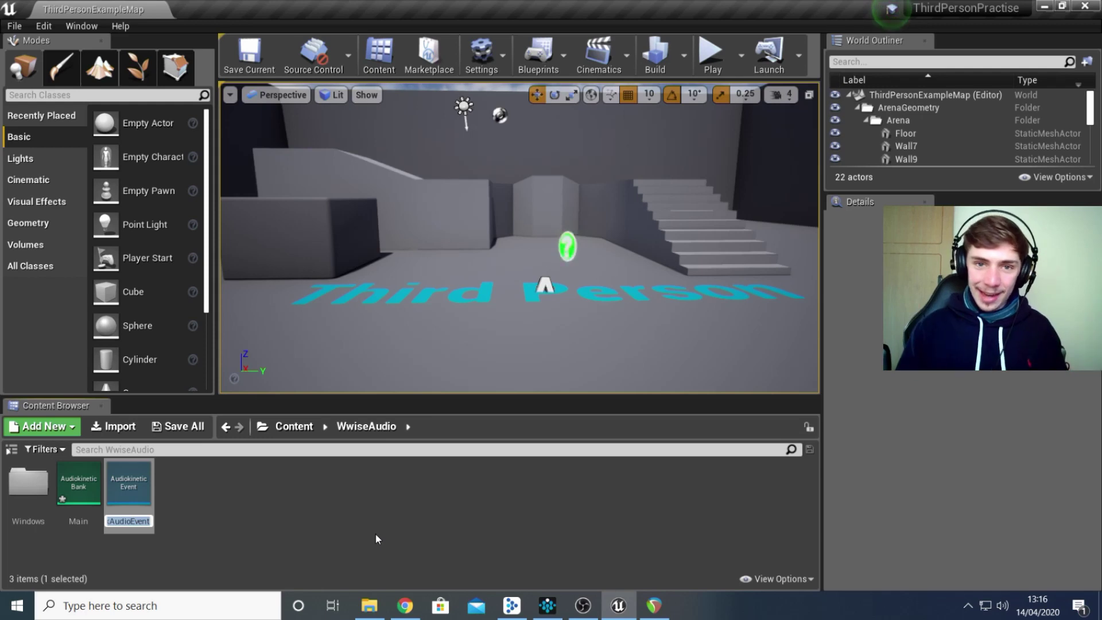
pyautogui.write('Foots')
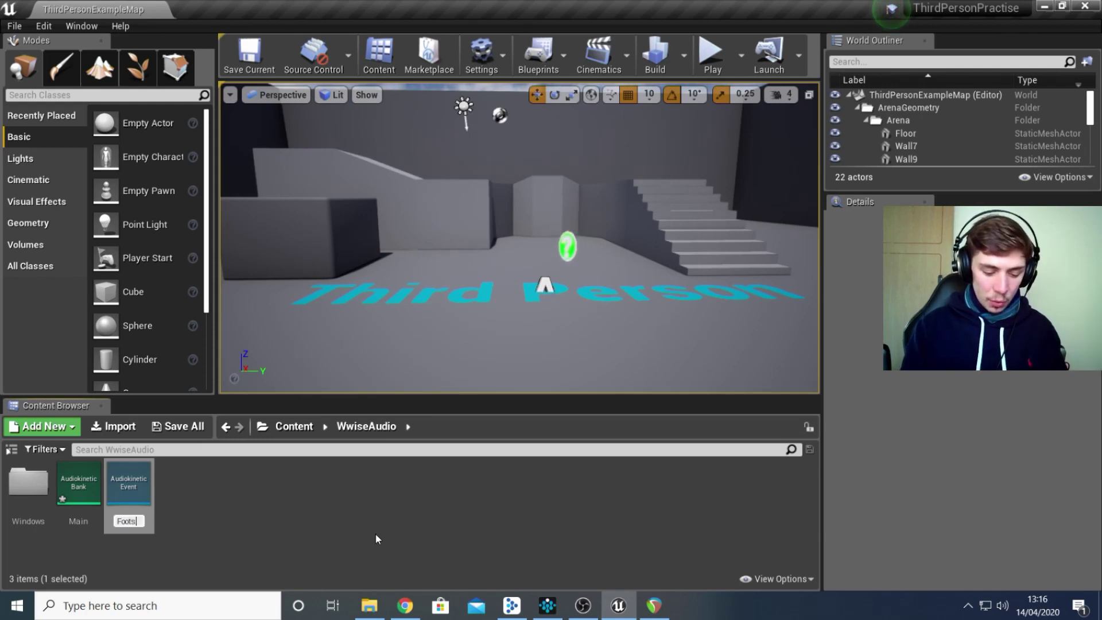
pyautogui.write('teps')
pyautogui.press('Return')
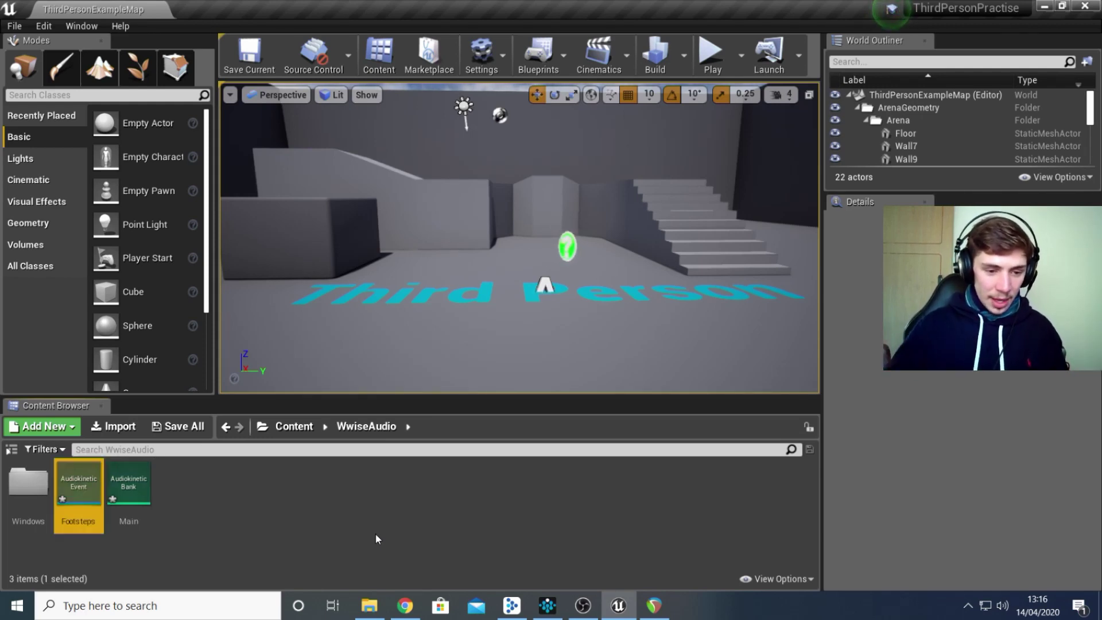
# - Set the Footsteps event's Required Bank to Main, then save and close it
pyautogui.doubleClick(81, 487)
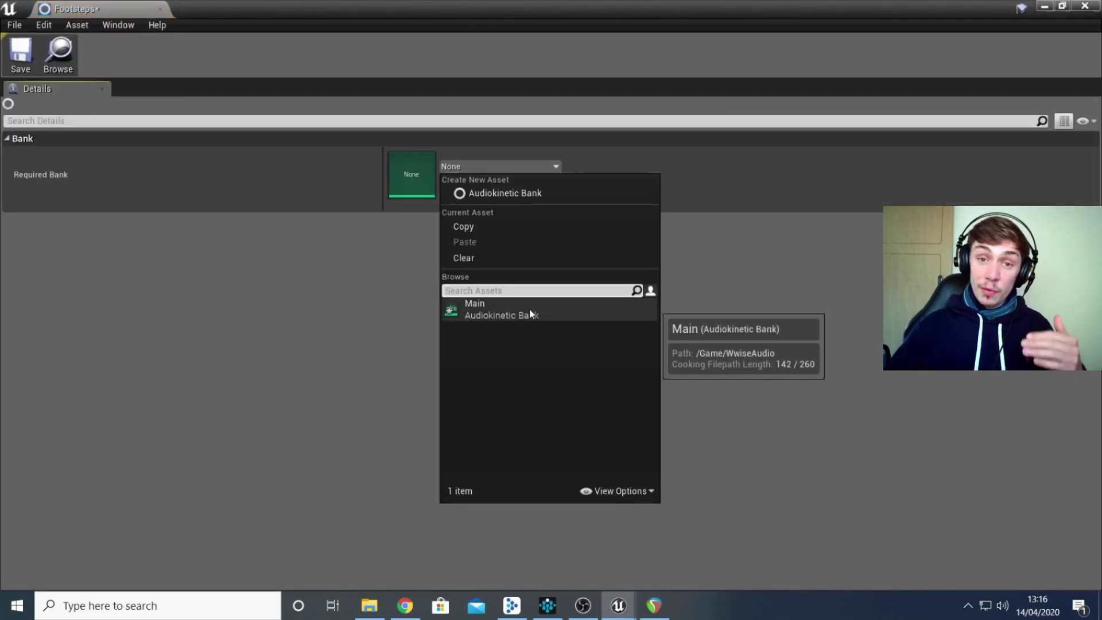
pyautogui.click(529, 314)
pyautogui.click(21, 53)
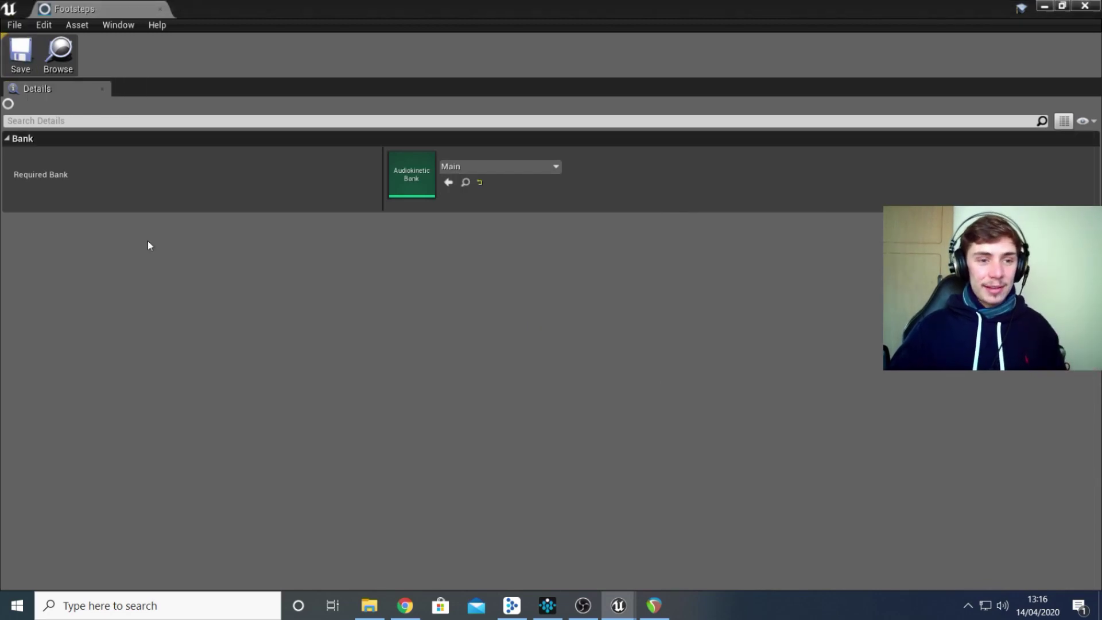
pyautogui.click(1085, 6)
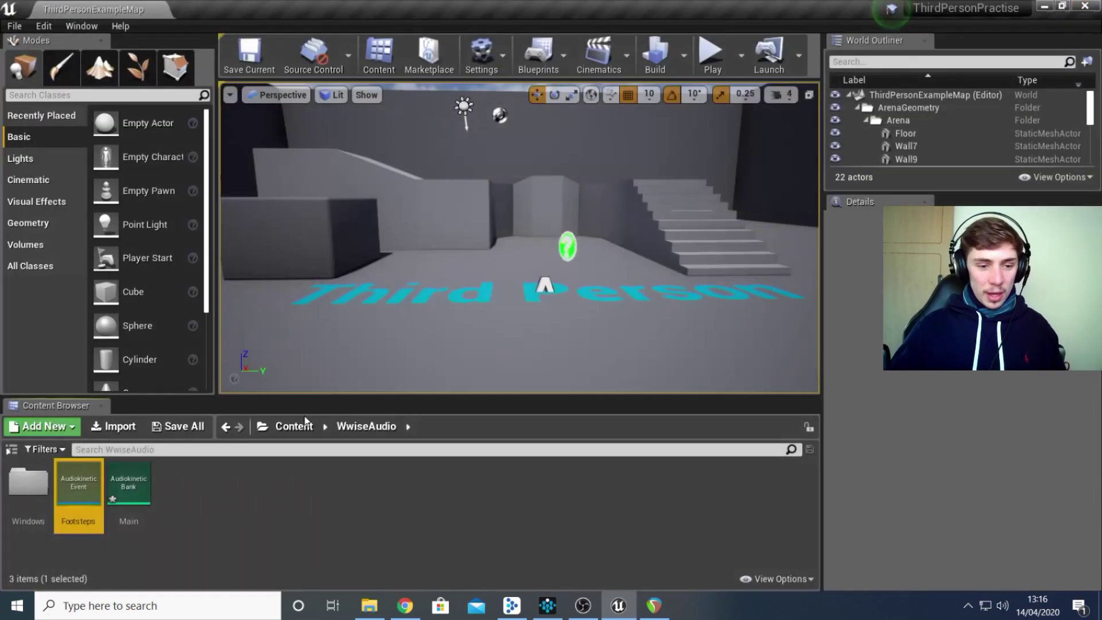
# - Open the Main bank, save it, and close it
pyautogui.doubleClick(132, 482)
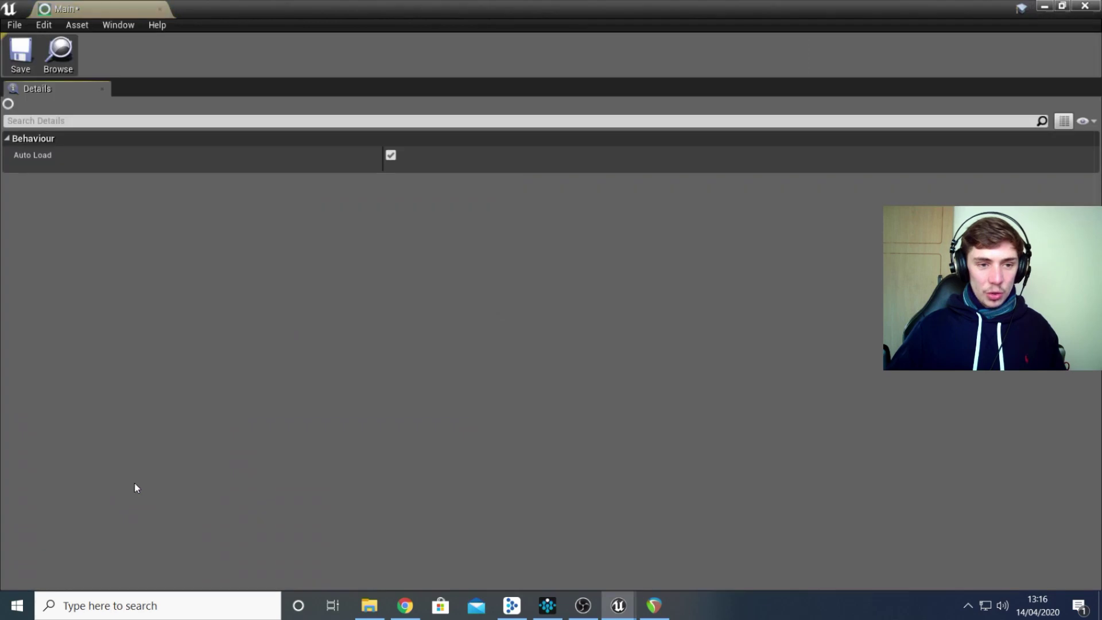
pyautogui.click(18, 55)
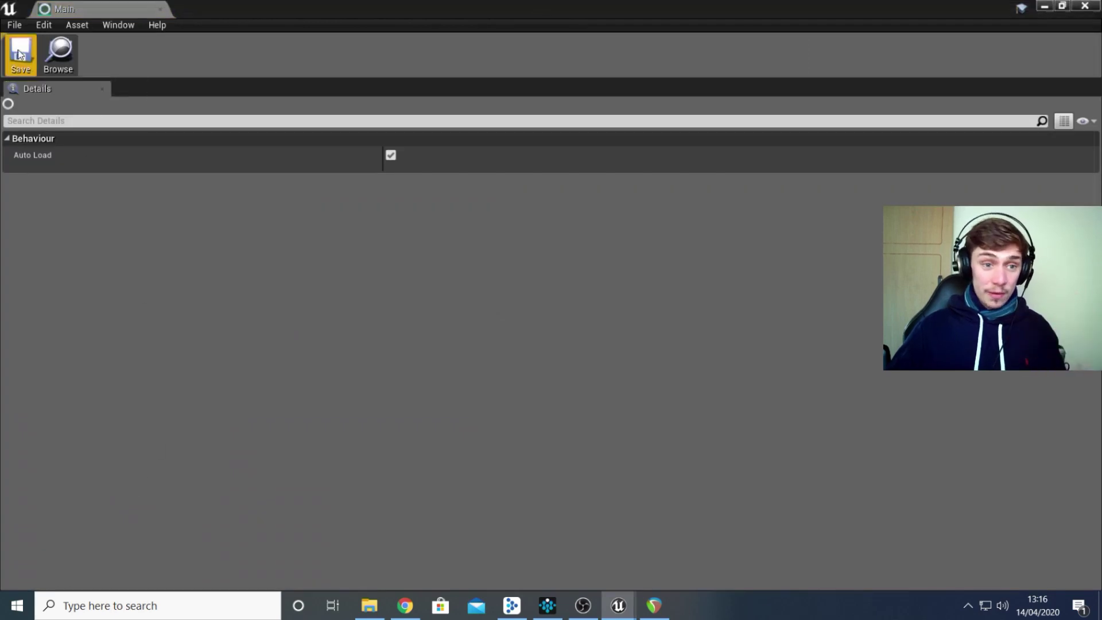
pyautogui.click(1086, 6)
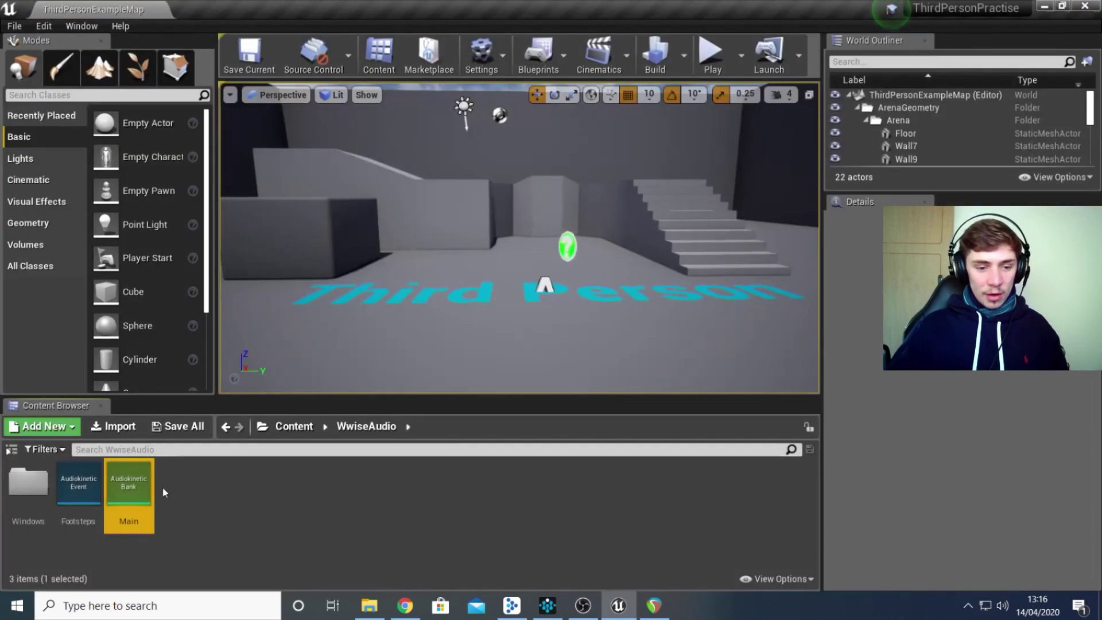
# - Use Generate Selected SoundBank on Main, with Main and Windows selected
pyautogui.rightClick(133, 481)
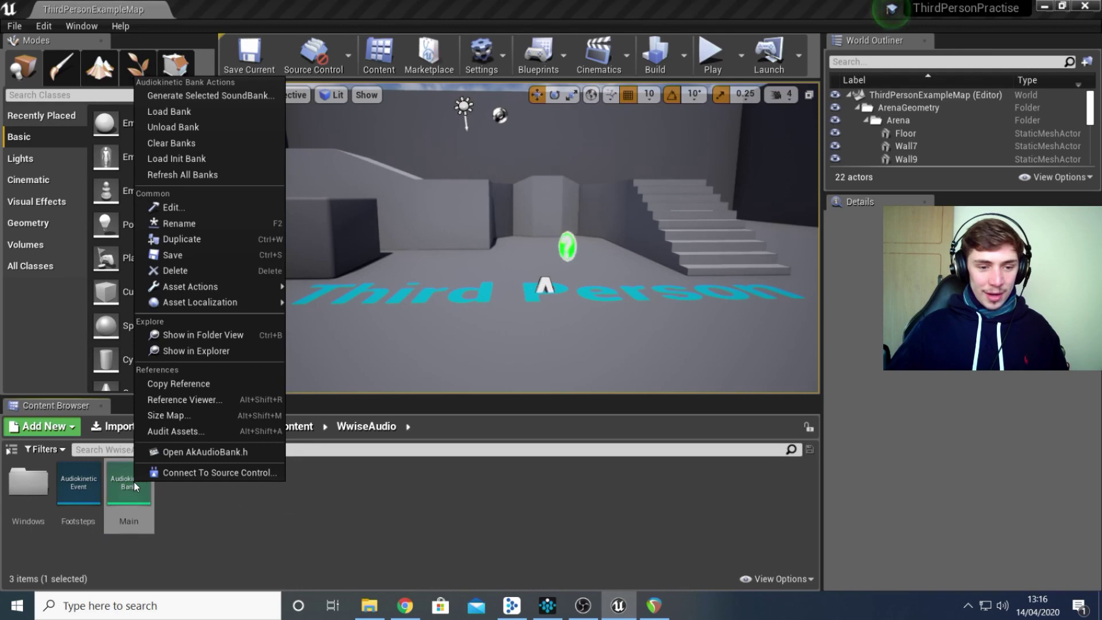
pyautogui.click(210, 96)
pyautogui.click(355, 220)
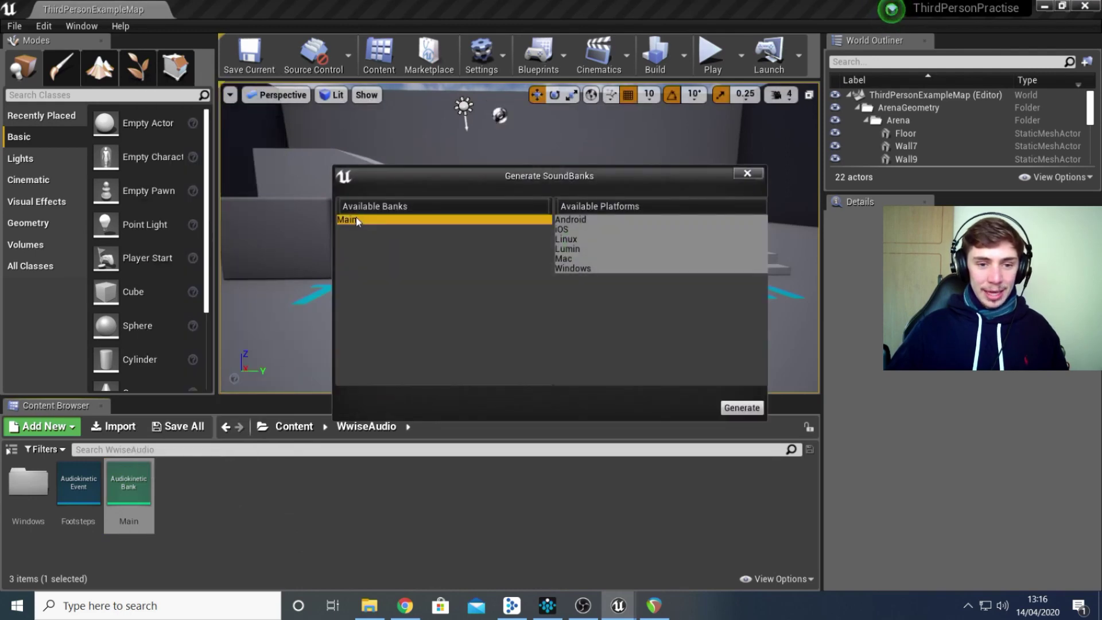
pyautogui.click(590, 268)
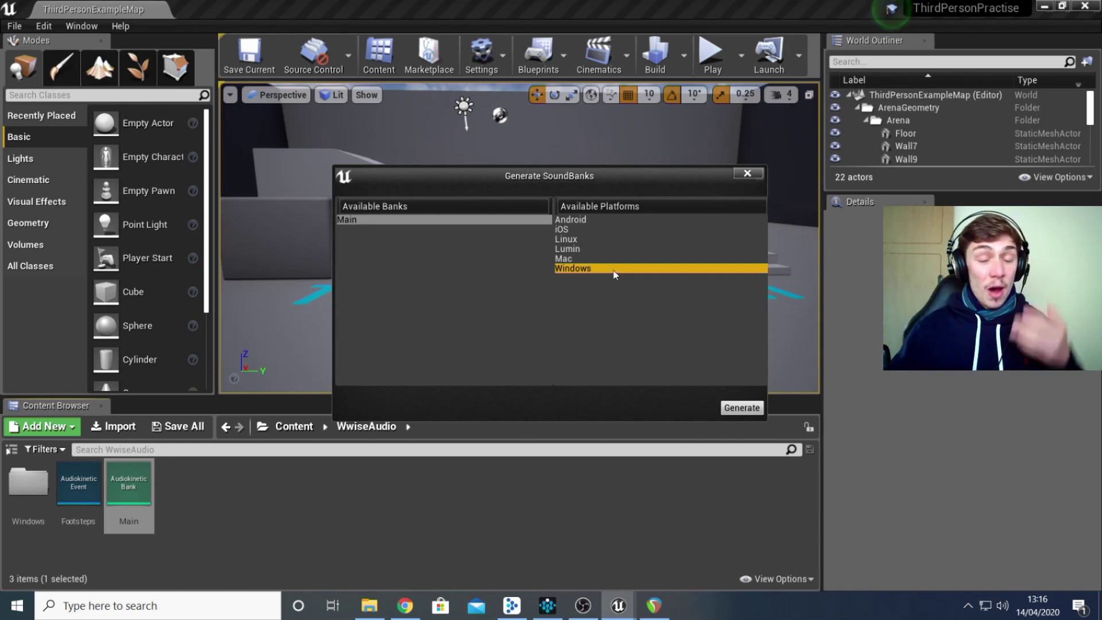
pyautogui.click(734, 407)
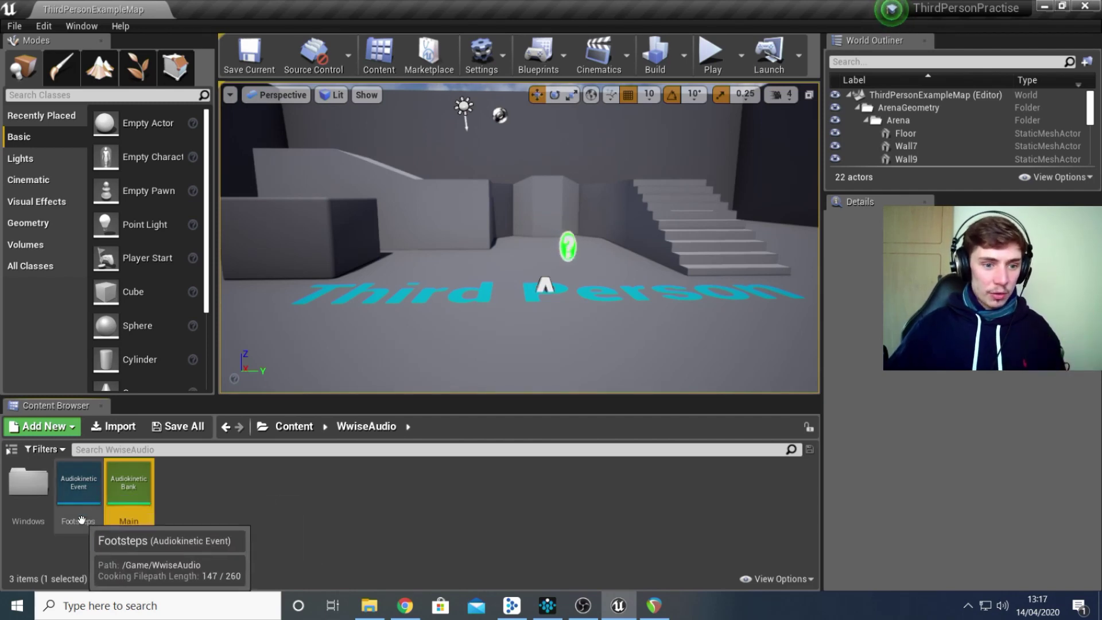
# - Test-play the Footsteps event, return to the Content root, and turn the view toward the character
pyautogui.rightClick(79, 489)
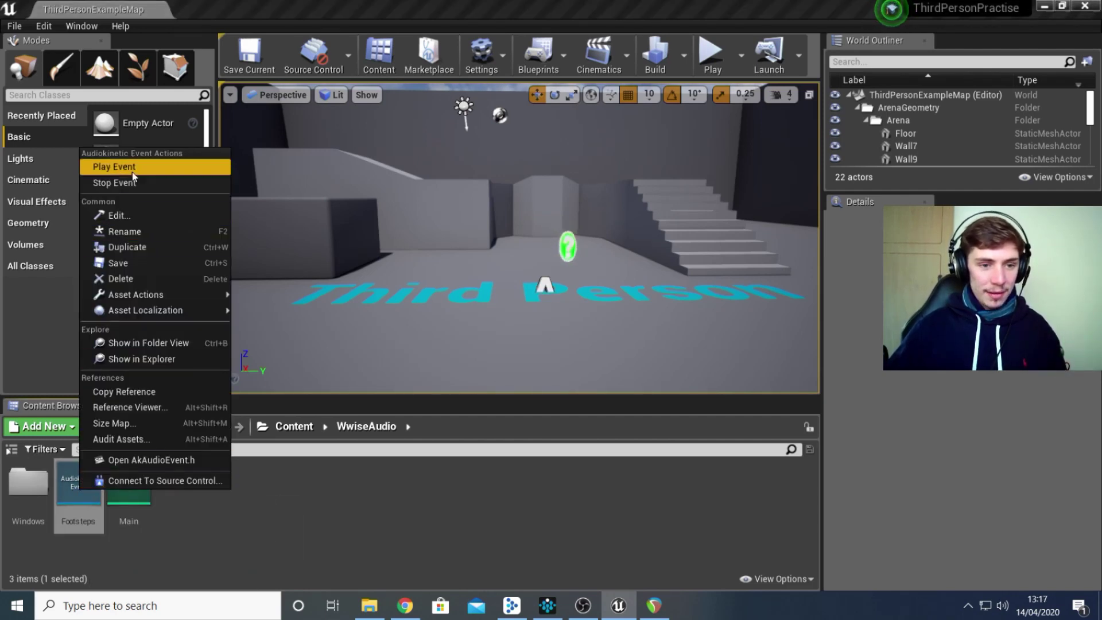
pyautogui.click(152, 167)
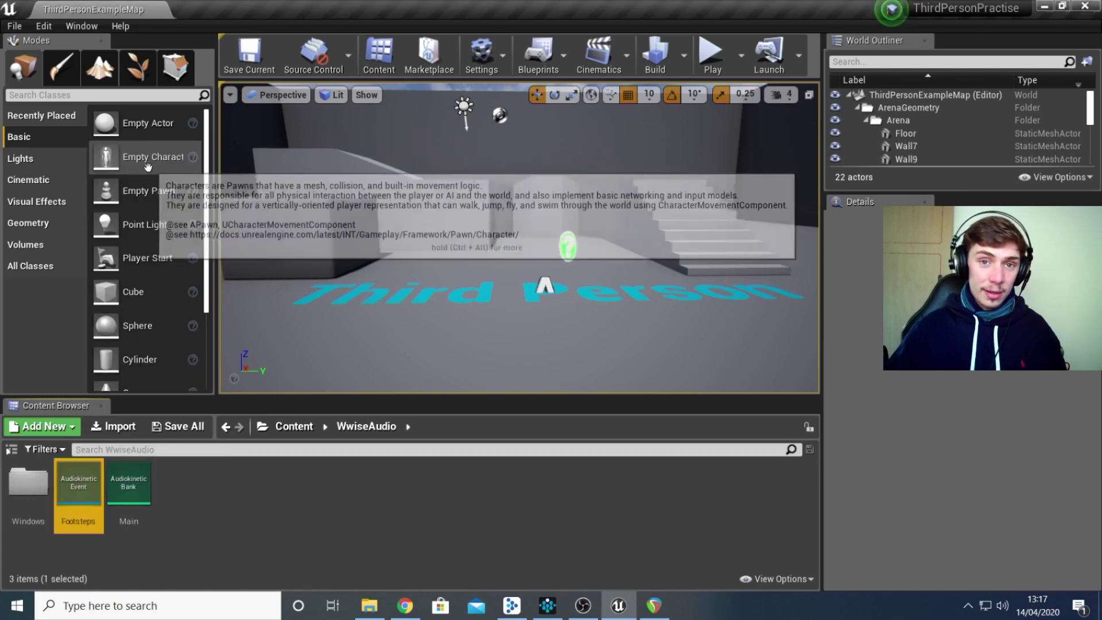
pyautogui.click(295, 427)
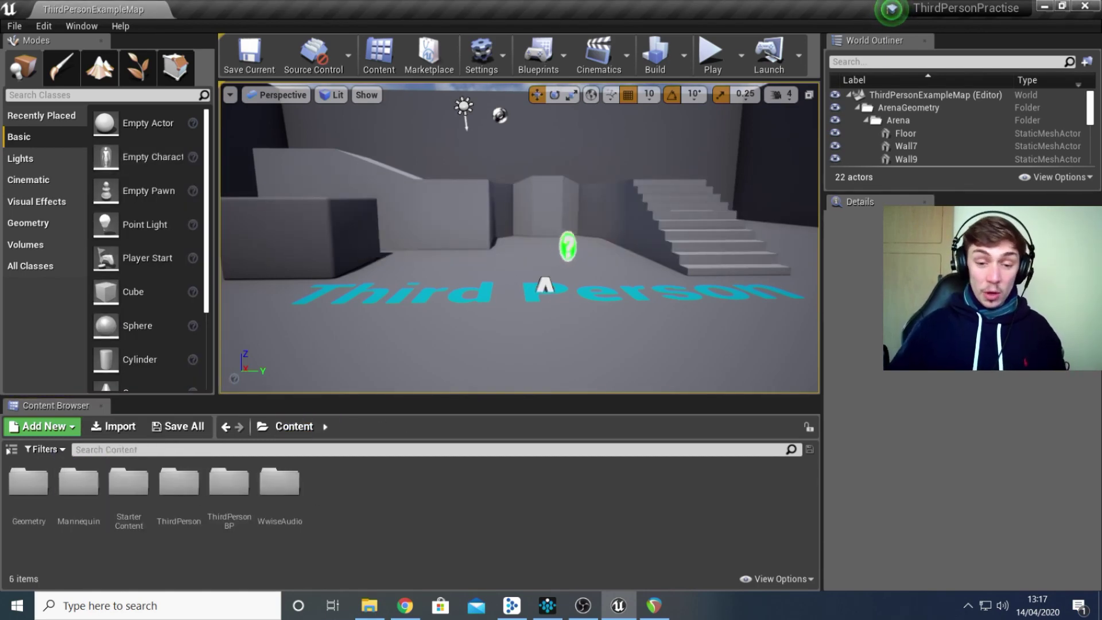
pyautogui.moveTo(505, 199)
pyautogui.mouseDown()
pyautogui.moveTo(488, 230)
pyautogui.moveTo(505, 199)
pyautogui.mouseUp()
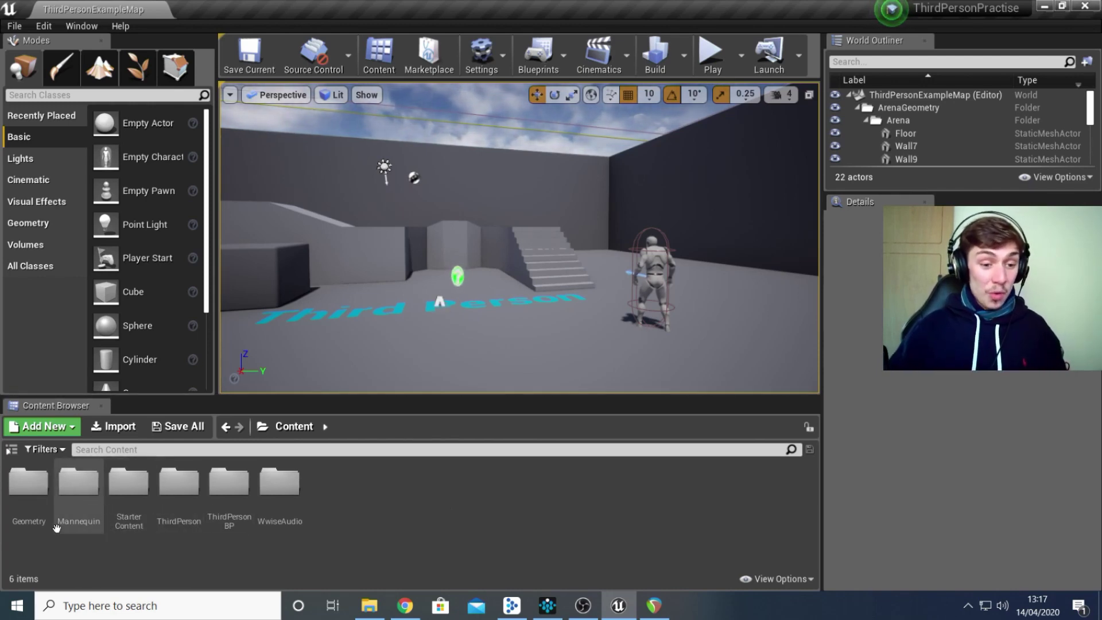
# - Open ThirdPerson_AnimBP from Mannequin > Animations to view its IsInAir and Speed Event Graph
pyautogui.doubleClick(80, 485)
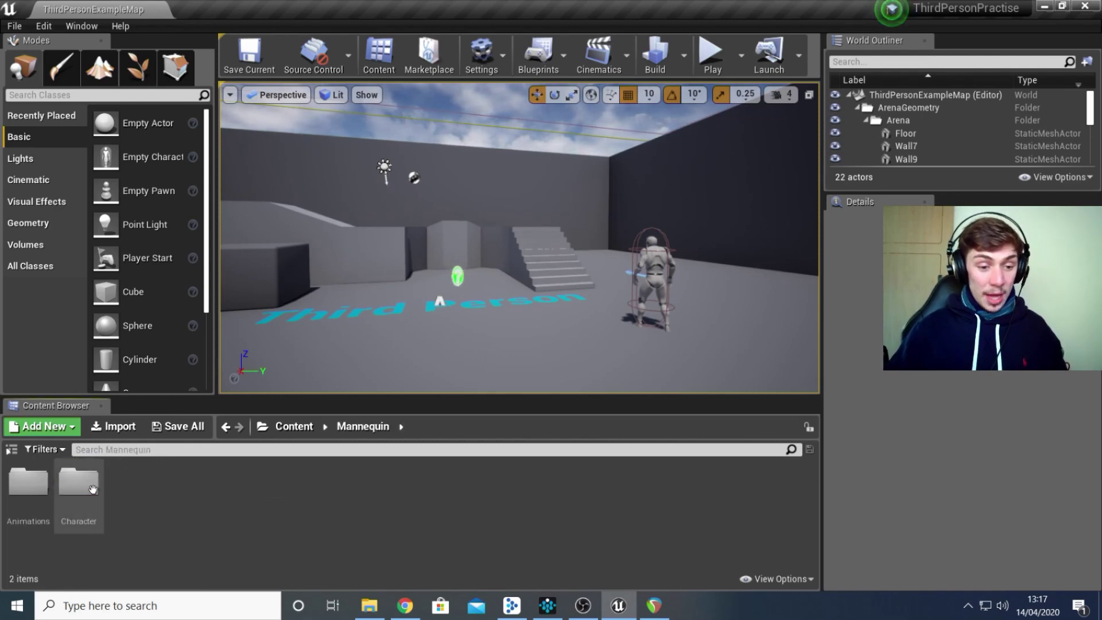
pyautogui.doubleClick(48, 486)
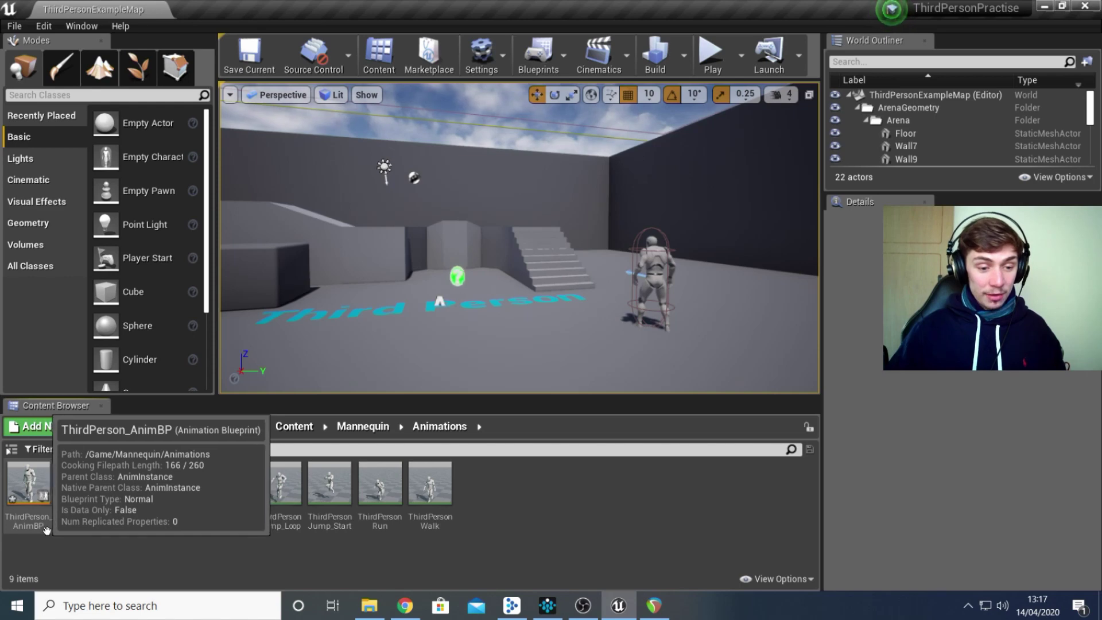
pyautogui.doubleClick(34, 499)
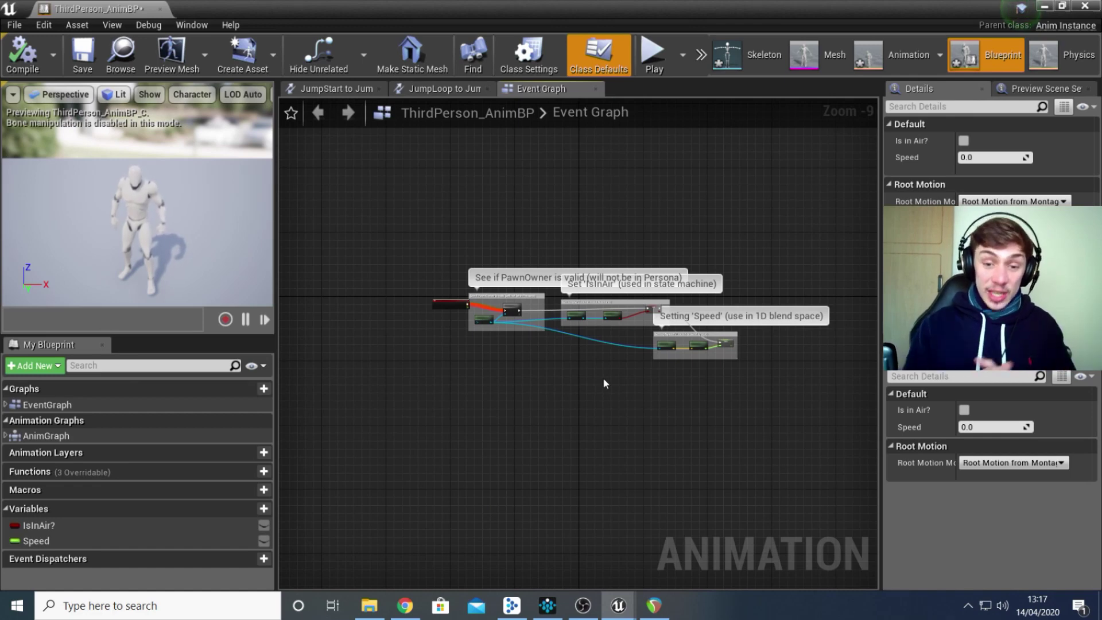
pyautogui.scroll(3, 596, 382)
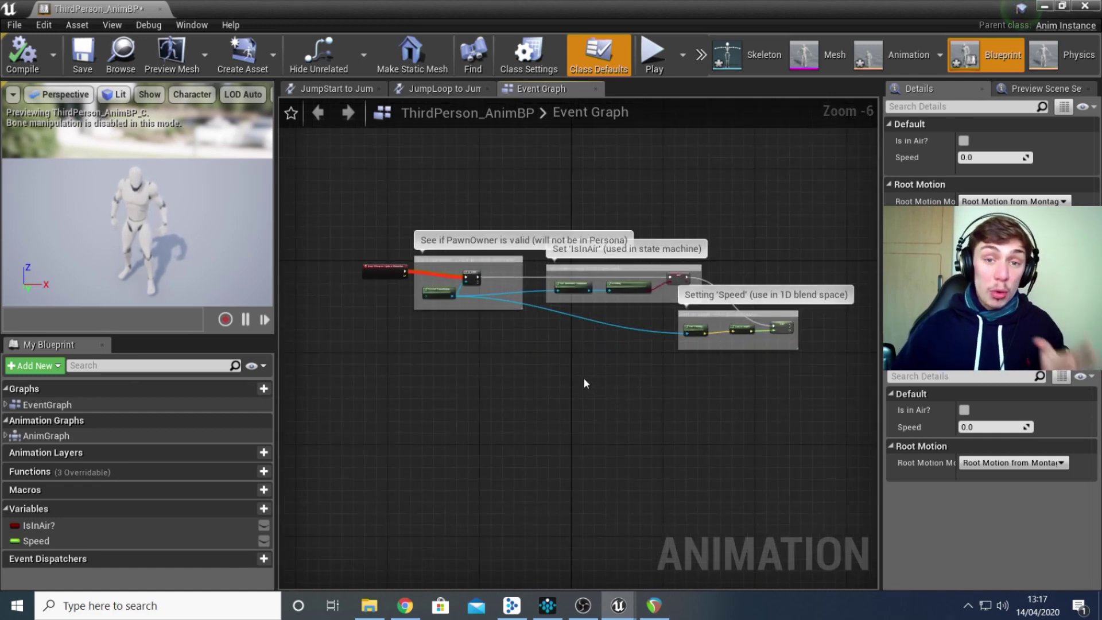